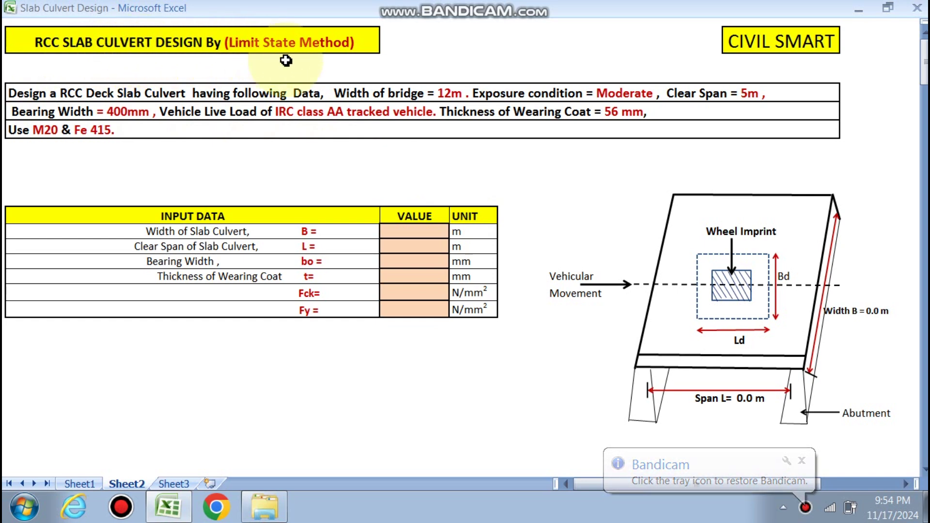
Step: Enter culvert width B 12 m, clear span L 5 m, bo 400 mm and t 56 mm
{"action": "scroll", "coordinate": [560, 196], "scroll_direction": "down", "scroll_amount": 1}
{"action": "scroll", "coordinate": [560, 198], "scroll_direction": "up", "scroll_amount": 1}
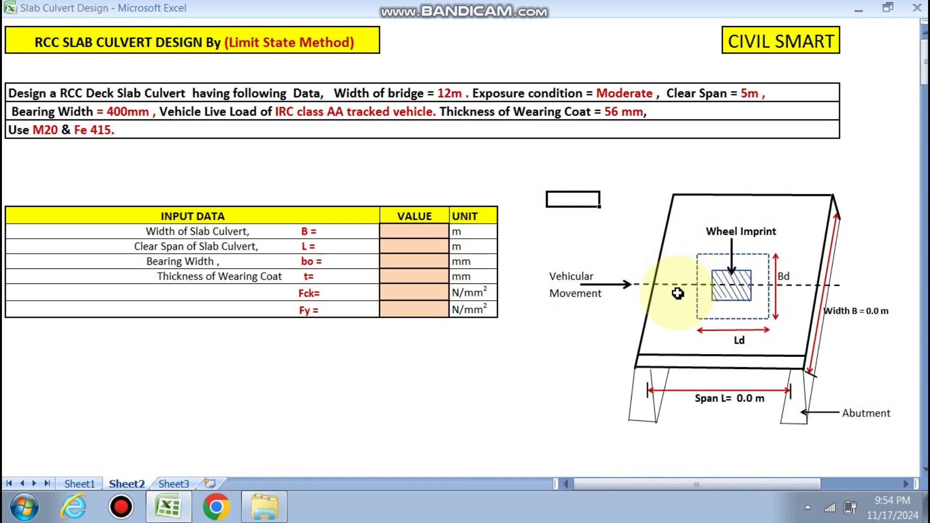
{"action": "scroll", "coordinate": [693, 302], "scroll_direction": "down", "scroll_amount": 1}
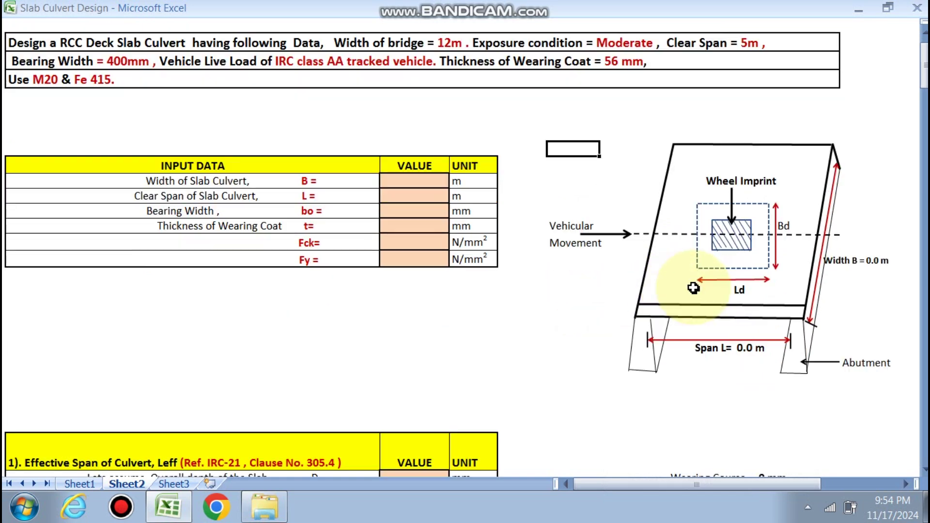
{"action": "scroll", "coordinate": [697, 359], "scroll_direction": "up", "scroll_amount": 1}
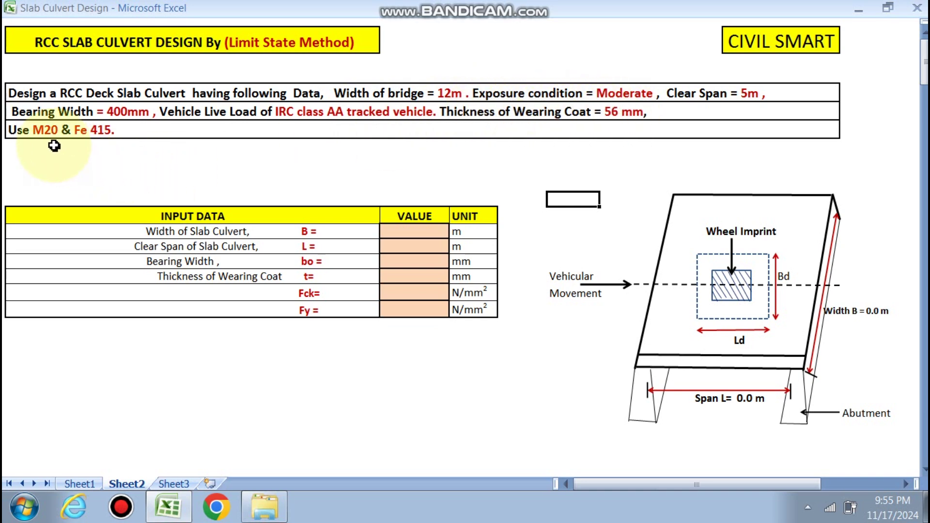
{"action": "scroll", "coordinate": [380, 153], "scroll_direction": "down", "scroll_amount": 2}
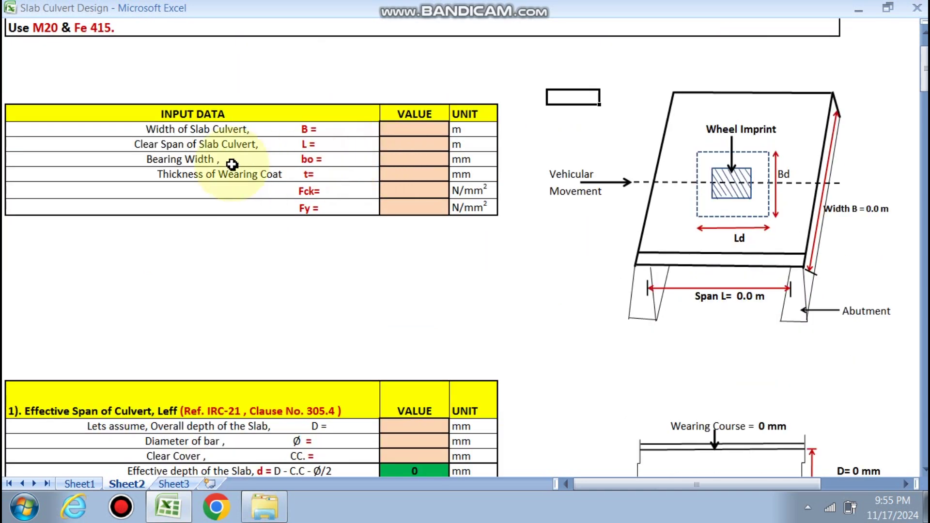
{"action": "scroll", "coordinate": [393, 198], "scroll_direction": "down", "scroll_amount": 4}
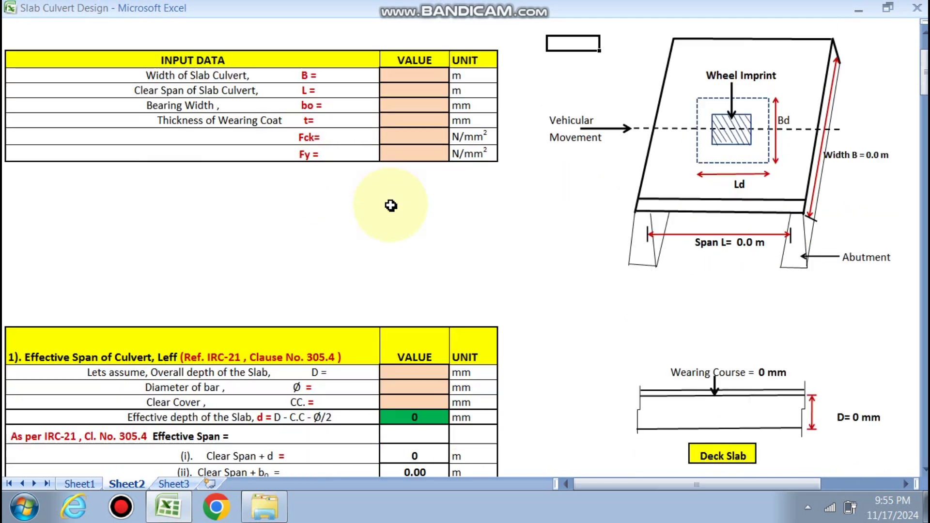
{"action": "scroll", "coordinate": [391, 208], "scroll_direction": "down", "scroll_amount": 1}
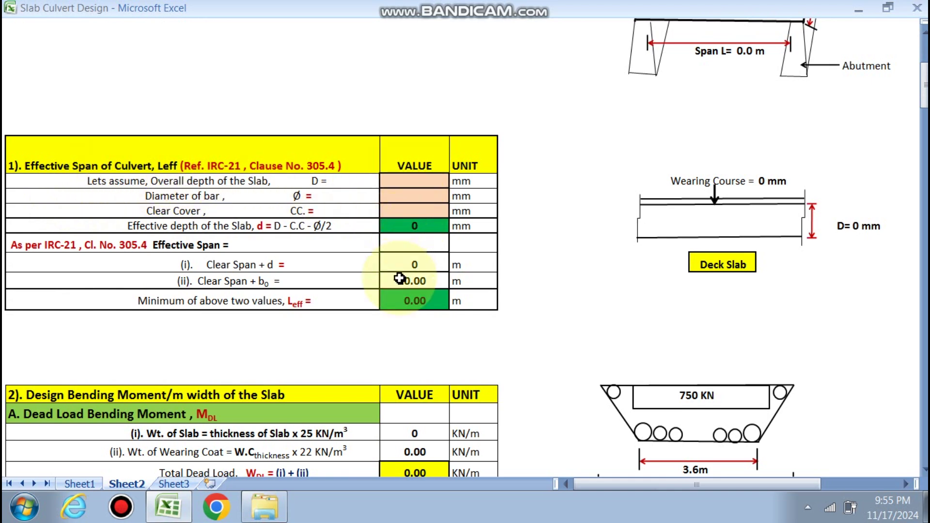
{"action": "scroll", "coordinate": [567, 238], "scroll_direction": "down", "scroll_amount": 5}
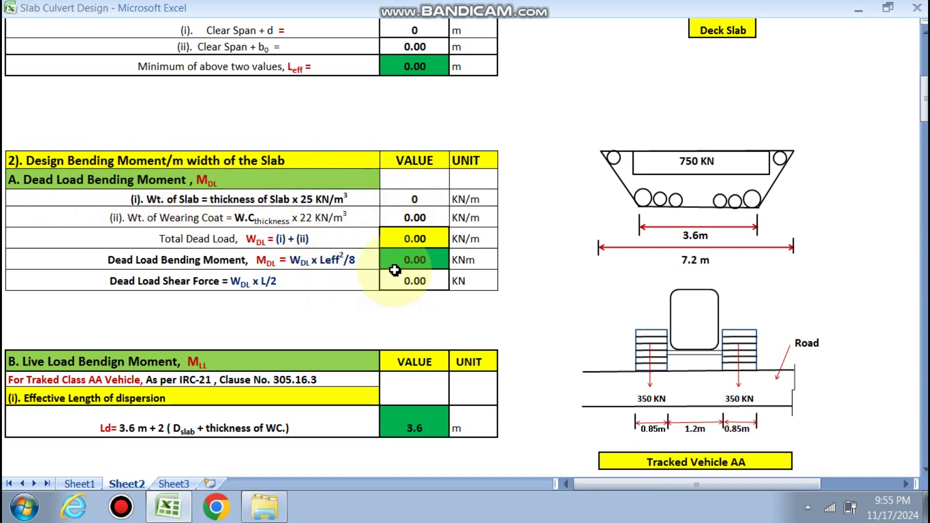
{"action": "scroll", "coordinate": [395, 271], "scroll_direction": "down", "scroll_amount": 2}
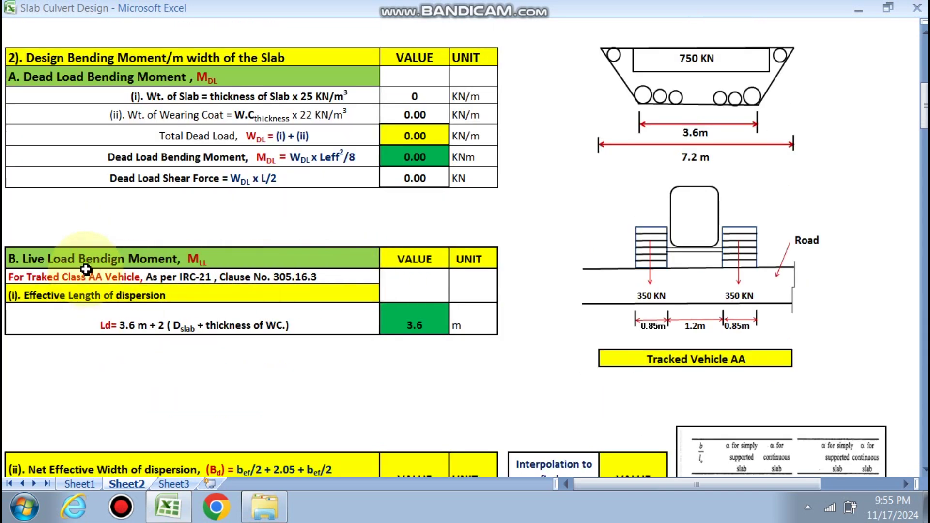
{"action": "scroll", "coordinate": [380, 264], "scroll_direction": "down", "scroll_amount": 1}
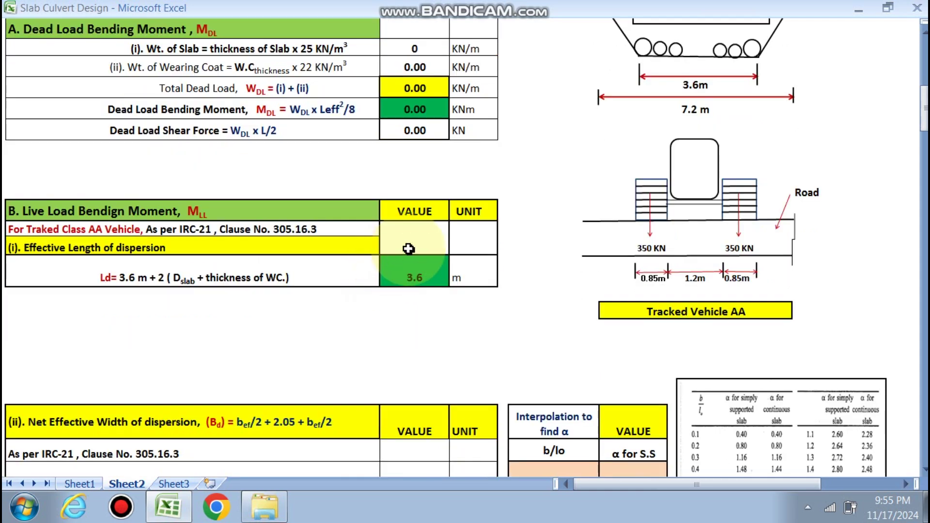
{"action": "scroll", "coordinate": [409, 248], "scroll_direction": "down", "scroll_amount": 1}
{"action": "scroll", "coordinate": [163, 233], "scroll_direction": "down", "scroll_amount": 1}
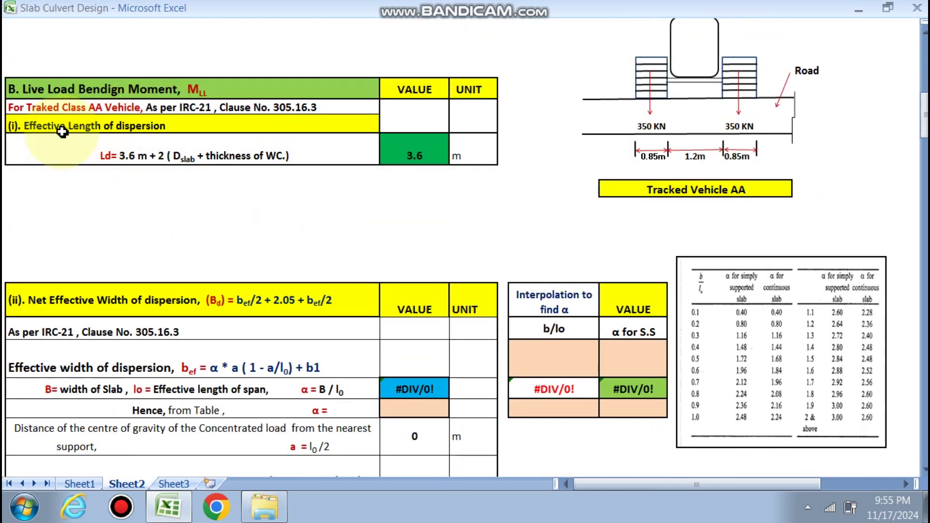
{"action": "scroll", "coordinate": [576, 228], "scroll_direction": "down", "scroll_amount": 3}
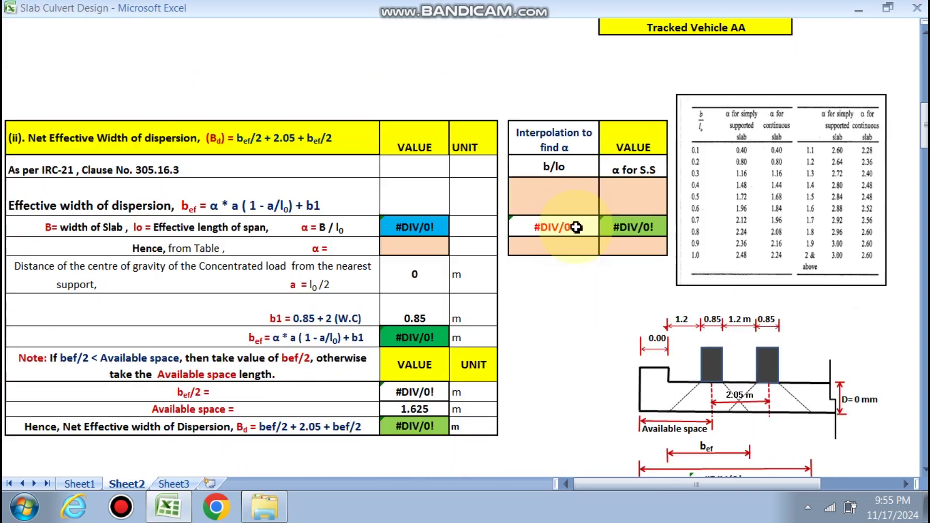
{"action": "scroll", "coordinate": [206, 169], "scroll_direction": "down", "scroll_amount": 3}
{"action": "scroll", "coordinate": [206, 169], "scroll_direction": "down", "scroll_amount": 6}
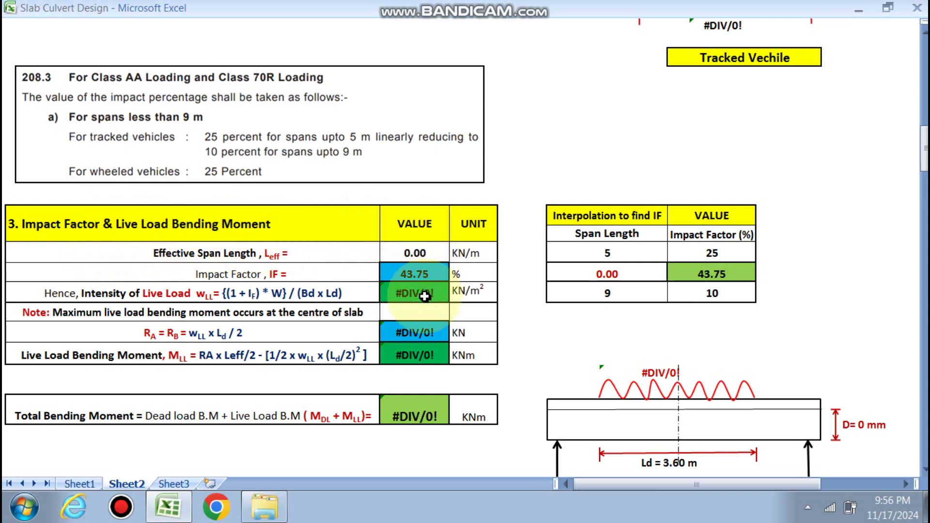
{"action": "scroll", "coordinate": [411, 332], "scroll_direction": "down", "scroll_amount": 4}
{"action": "scroll", "coordinate": [411, 333], "scroll_direction": "down", "scroll_amount": 3}
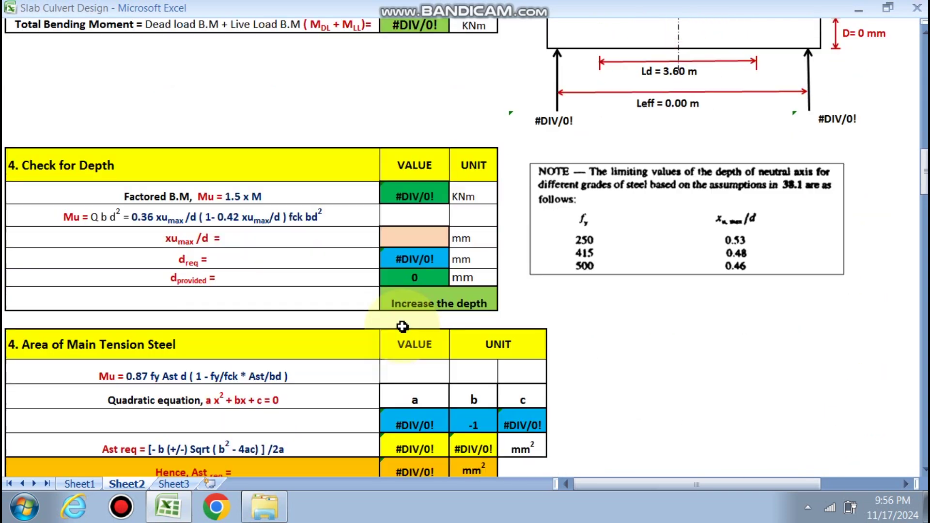
{"action": "scroll", "coordinate": [410, 258], "scroll_direction": "down", "scroll_amount": 3}
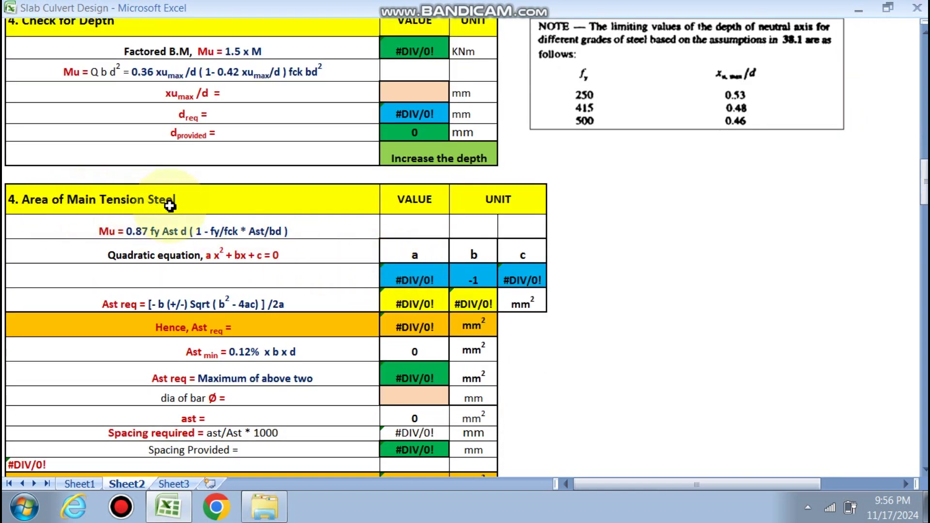
{"action": "scroll", "coordinate": [393, 225], "scroll_direction": "down", "scroll_amount": 2}
{"action": "scroll", "coordinate": [417, 242], "scroll_direction": "down", "scroll_amount": 5}
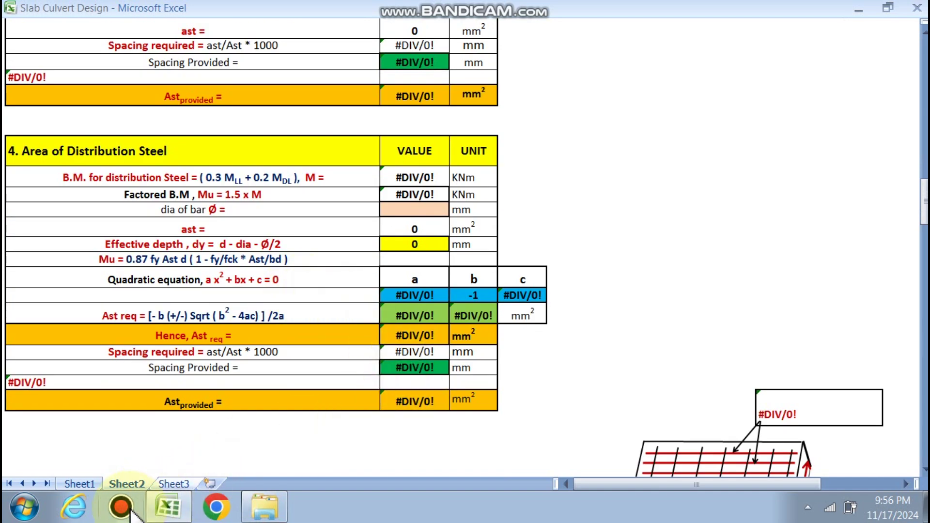
{"action": "scroll", "coordinate": [669, 232], "scroll_direction": "down", "scroll_amount": 7}
{"action": "scroll", "coordinate": [658, 392], "scroll_direction": "down", "scroll_amount": 2}
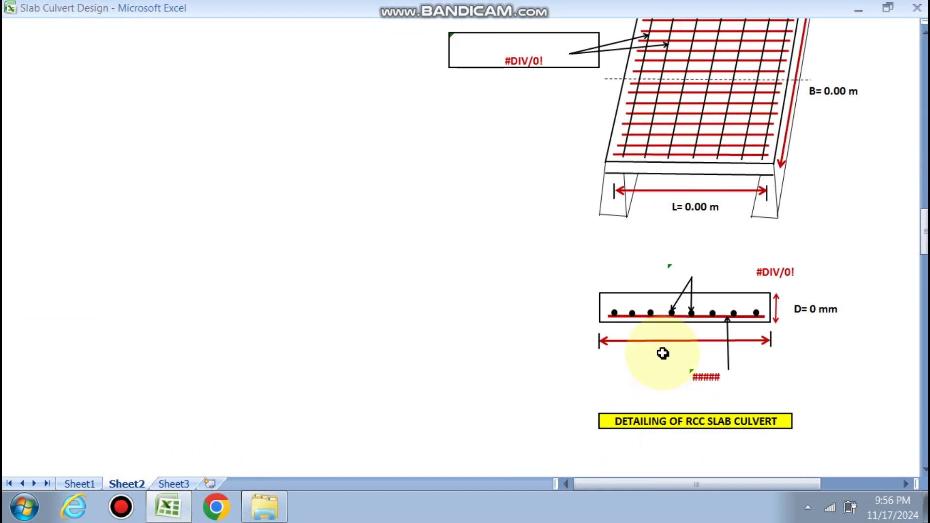
{"action": "scroll", "coordinate": [375, 318], "scroll_direction": "up", "scroll_amount": 20}
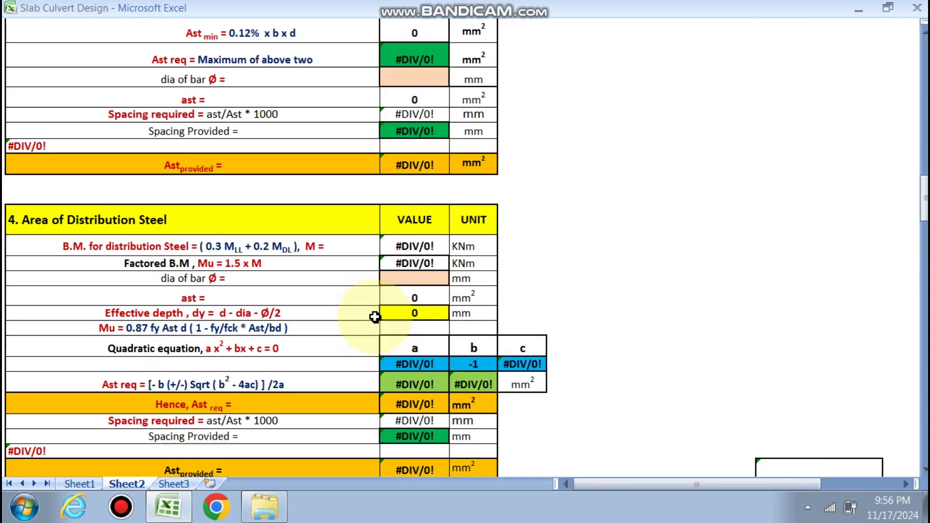
{"action": "scroll", "coordinate": [376, 318], "scroll_direction": "up", "scroll_amount": 15}
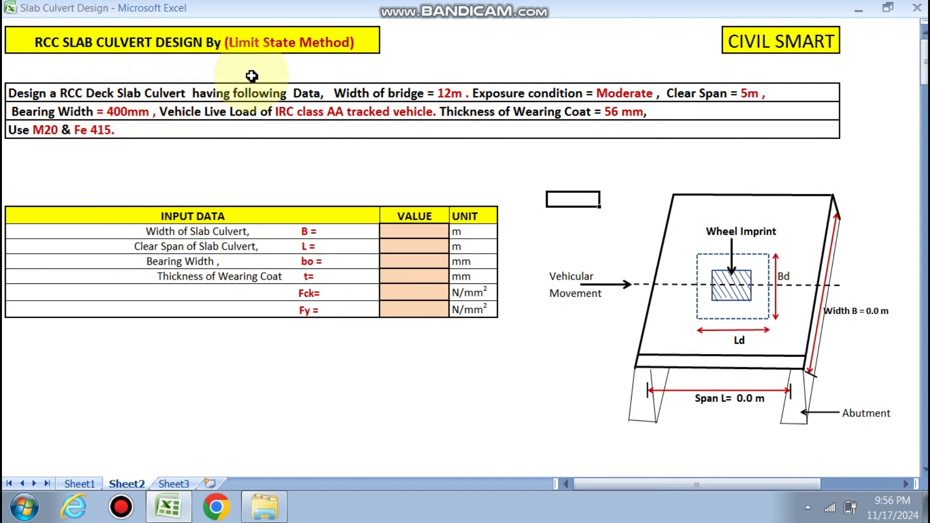
{"action": "left_click", "coordinate": [392, 232]}
{"action": "type", "text": "12"}
{"action": "left_click", "coordinate": [411, 247]}
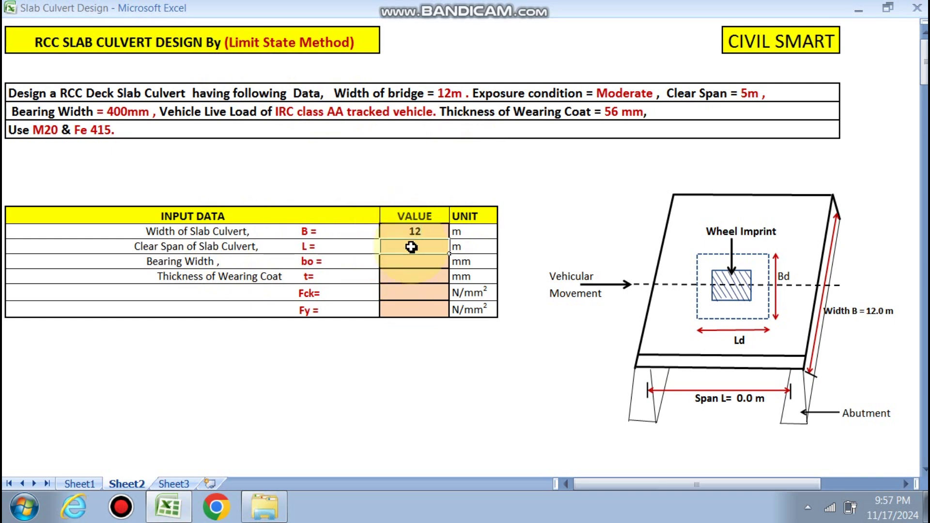
{"action": "type", "text": "5"}
{"action": "left_click", "coordinate": [411, 262]}
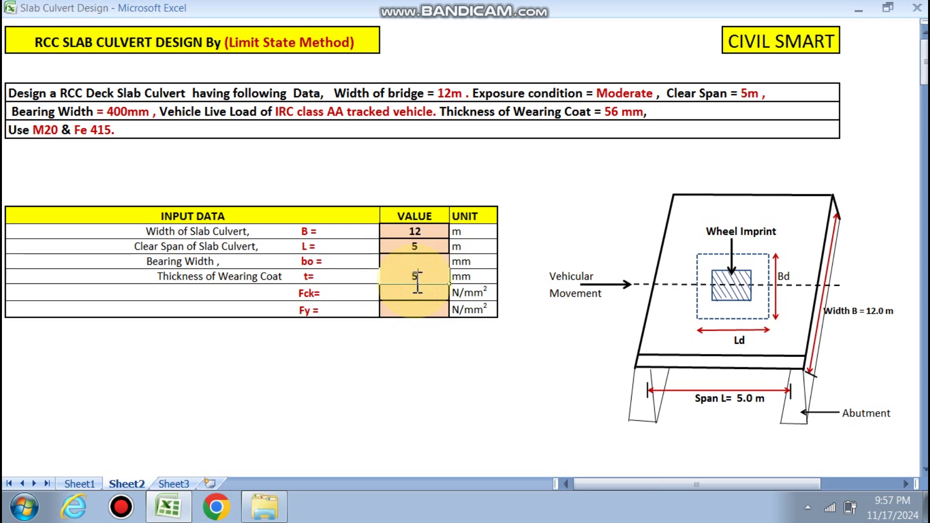
Step: Choose Fck 25 and Fy 415 from their dropdowns
{"action": "left_click", "coordinate": [413, 291]}
{"action": "left_click", "coordinate": [453, 292]}
{"action": "left_click", "coordinate": [411, 312]}
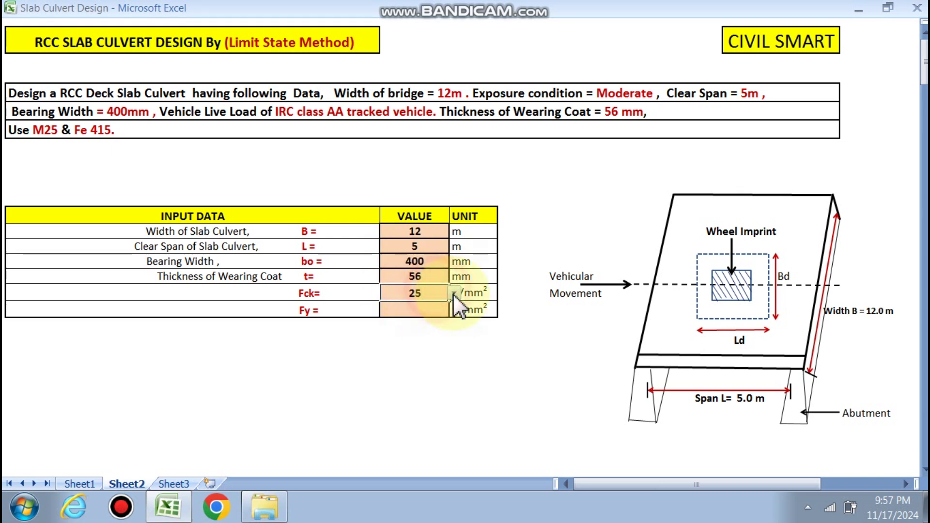
{"action": "left_click", "coordinate": [454, 292]}
{"action": "left_click", "coordinate": [393, 301]}
{"action": "left_click", "coordinate": [409, 310]}
{"action": "left_click", "coordinate": [454, 310]}
{"action": "left_click", "coordinate": [395, 319]}
{"action": "left_click", "coordinate": [420, 376]}
{"action": "scroll", "coordinate": [411, 368], "scroll_direction": "down", "scroll_amount": 2}
Step: Use D 550 mm, a 20 mm bar and 50 mm clear cover for 490 mm effective depth
{"action": "scroll", "coordinate": [407, 216], "scroll_direction": "down", "scroll_amount": 3}
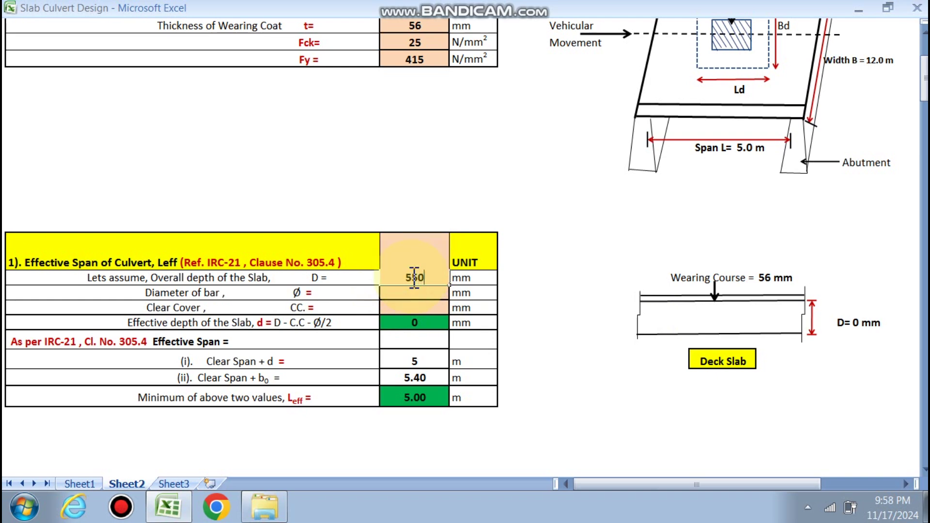
{"action": "left_click", "coordinate": [402, 292]}
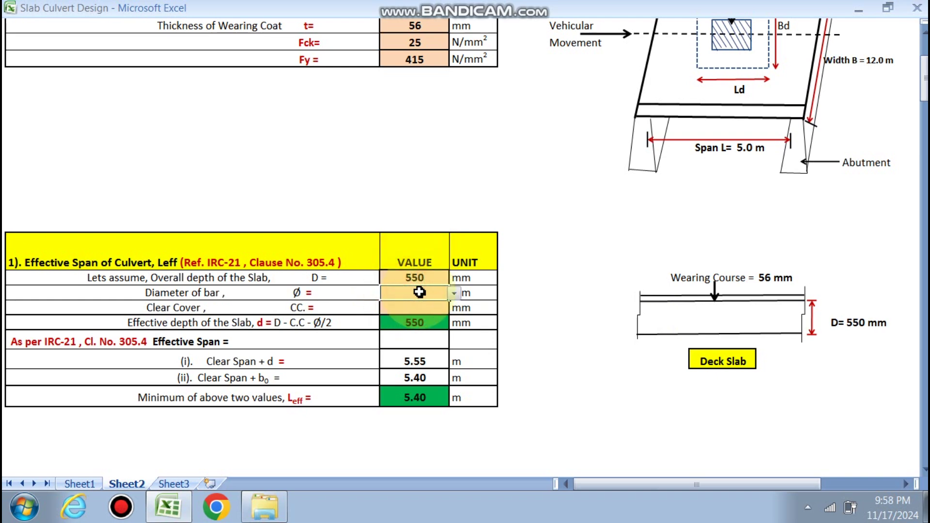
{"action": "left_click", "coordinate": [454, 293]}
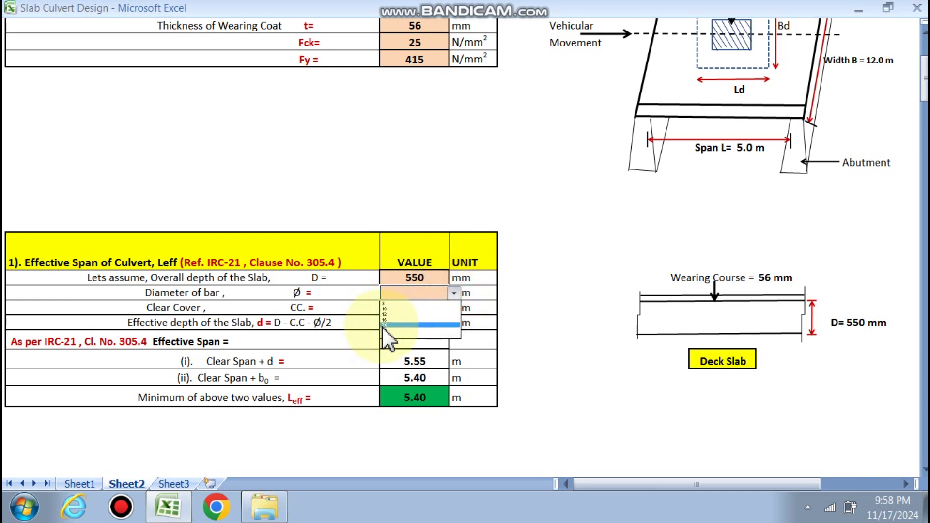
{"action": "left_click", "coordinate": [409, 325]}
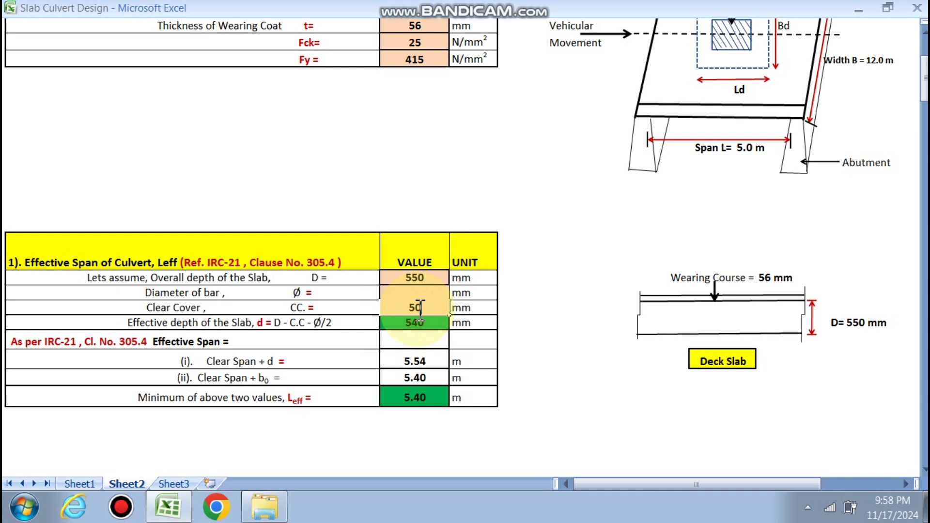
{"action": "left_click", "coordinate": [419, 308]}
{"action": "type", "text": "50"}
{"action": "left_click", "coordinate": [532, 358]}
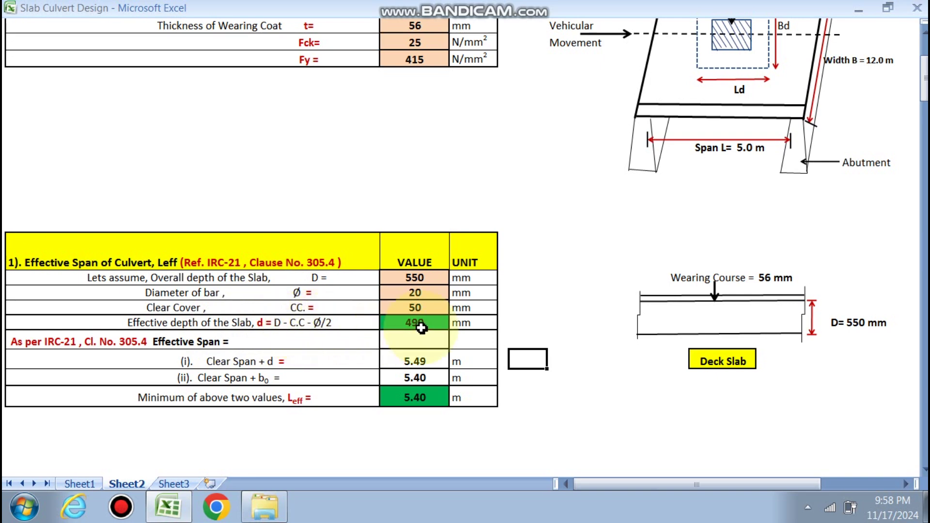
{"action": "scroll", "coordinate": [422, 326], "scroll_direction": "down", "scroll_amount": 1}
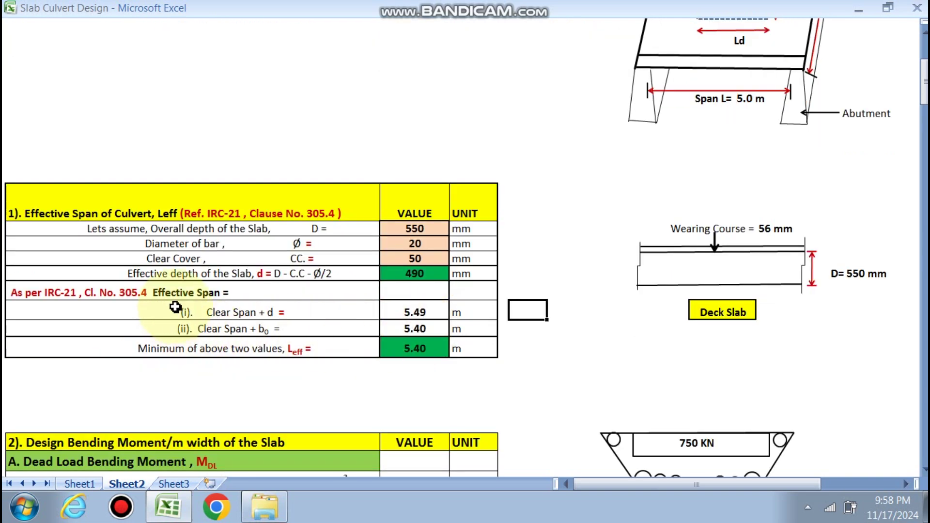
{"action": "scroll", "coordinate": [193, 320], "scroll_direction": "down", "scroll_amount": 1}
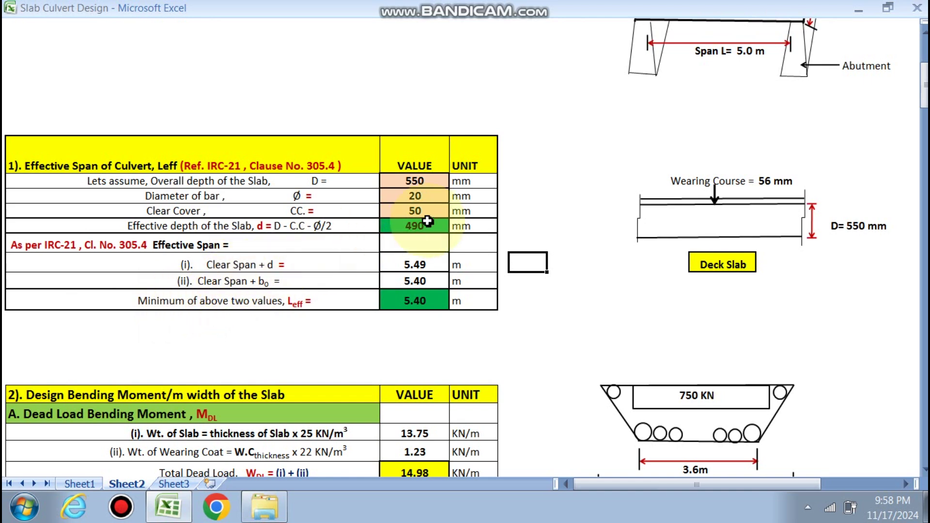
{"action": "scroll", "coordinate": [420, 269], "scroll_direction": "up", "scroll_amount": 4}
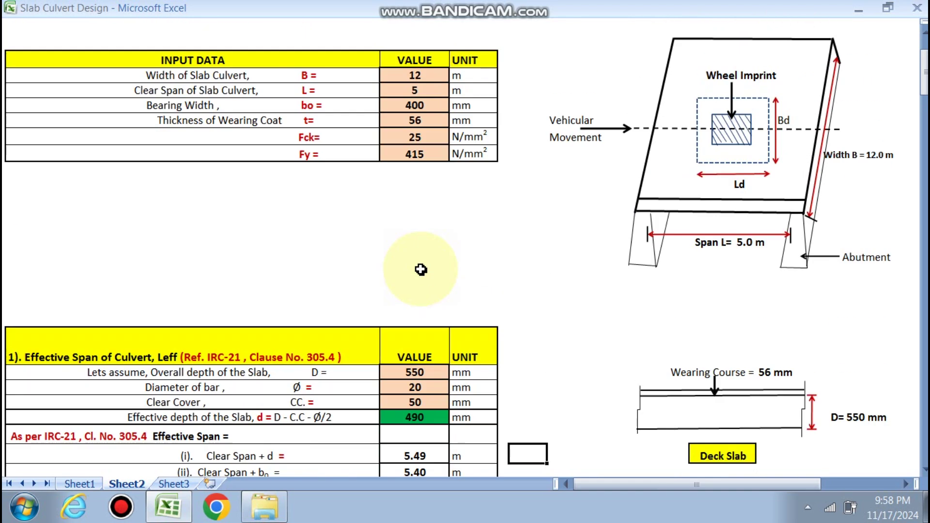
{"action": "scroll", "coordinate": [414, 116], "scroll_direction": "down", "scroll_amount": 2}
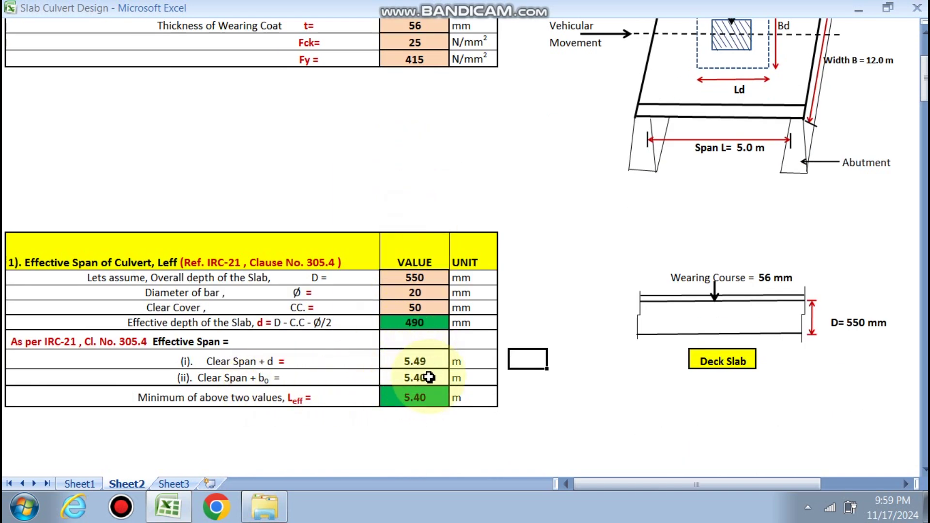
{"action": "scroll", "coordinate": [431, 412], "scroll_direction": "down", "scroll_amount": 6}
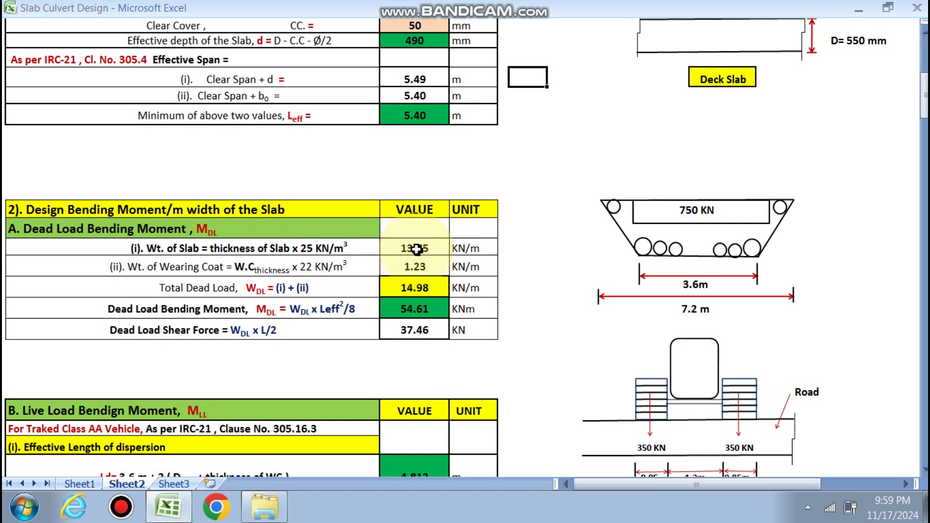
{"action": "scroll", "coordinate": [419, 232], "scroll_direction": "up", "scroll_amount": 3}
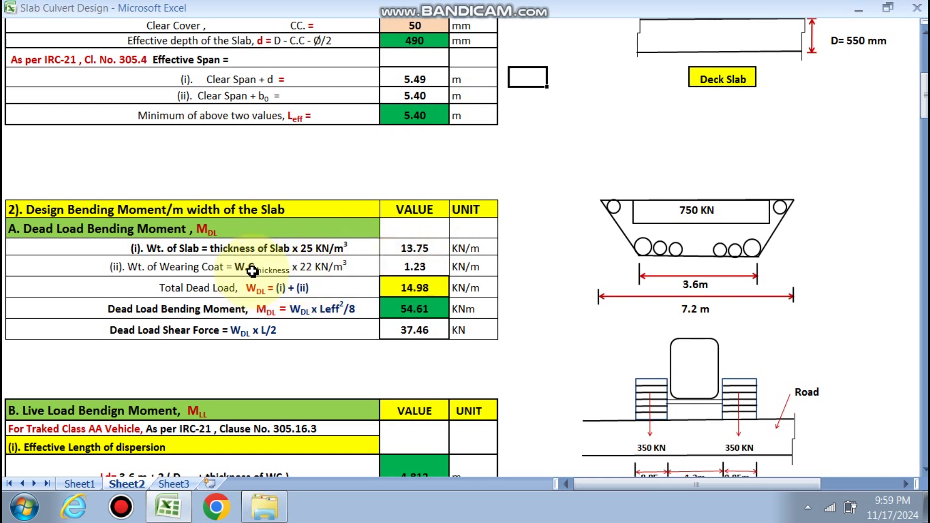
{"action": "scroll", "coordinate": [266, 274], "scroll_direction": "up", "scroll_amount": 7}
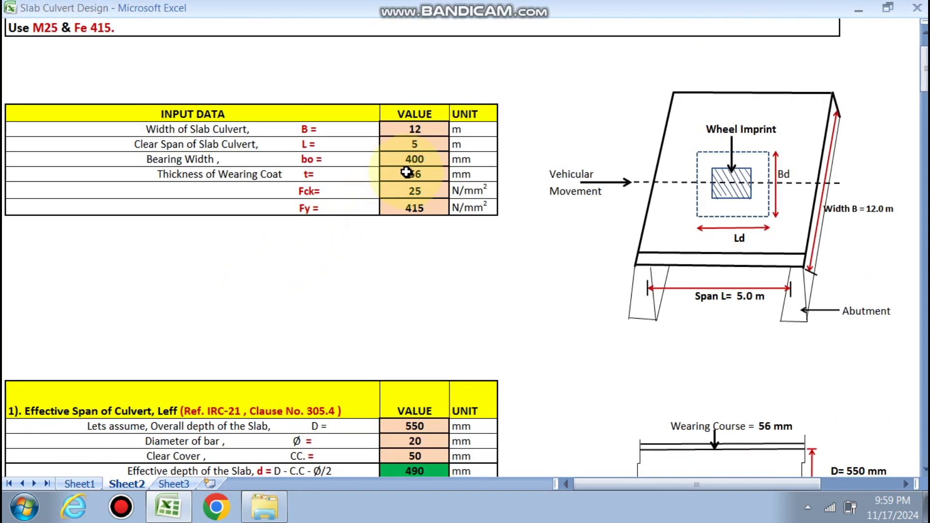
{"action": "scroll", "coordinate": [382, 208], "scroll_direction": "down", "scroll_amount": 3}
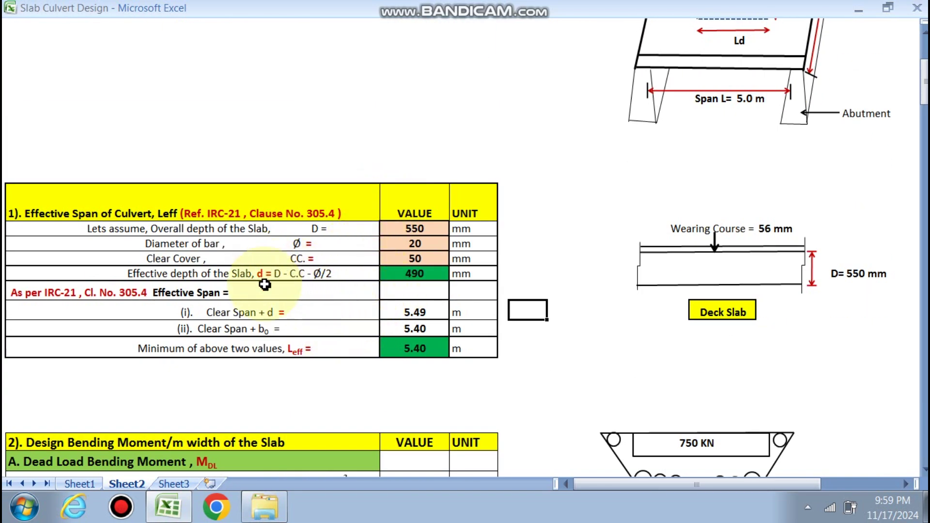
{"action": "scroll", "coordinate": [287, 328], "scroll_direction": "down", "scroll_amount": 2}
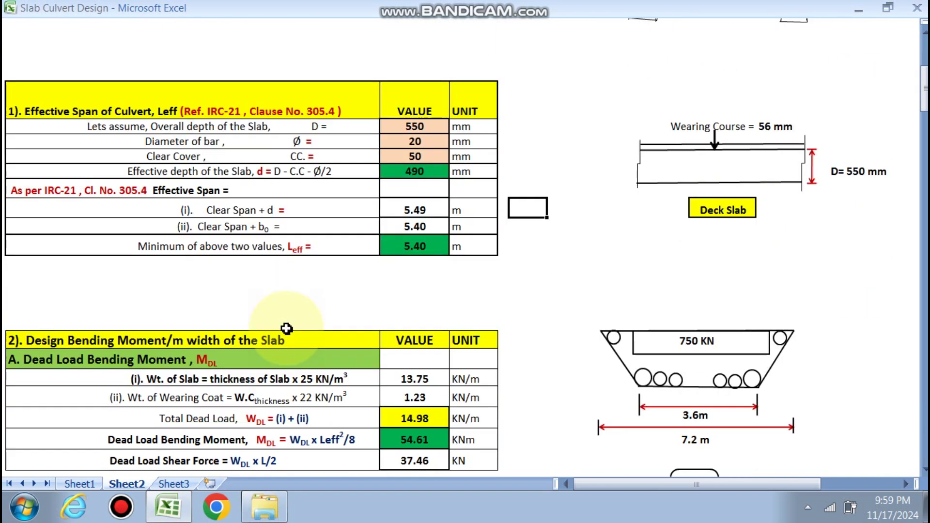
{"action": "double_click", "coordinate": [401, 396]}
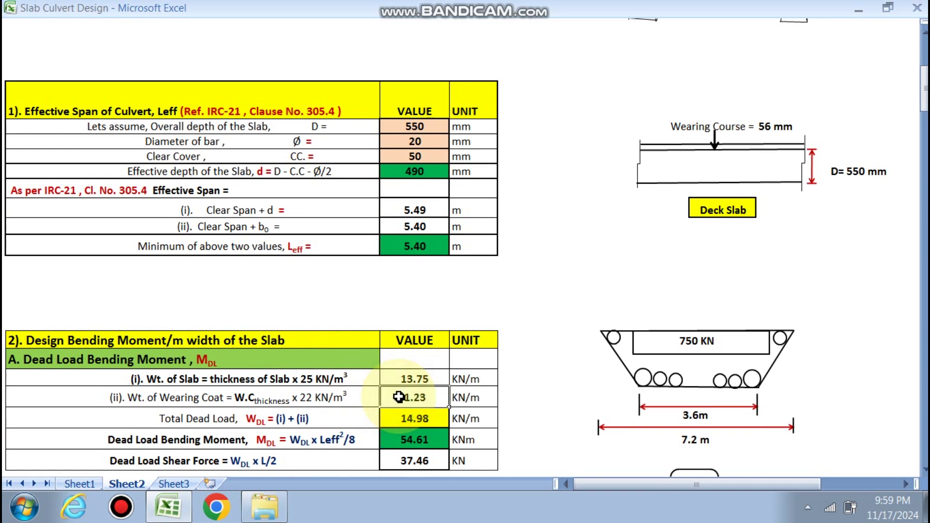
{"action": "key", "text": "Escape"}
{"action": "scroll", "coordinate": [402, 396], "scroll_direction": "down", "scroll_amount": 1}
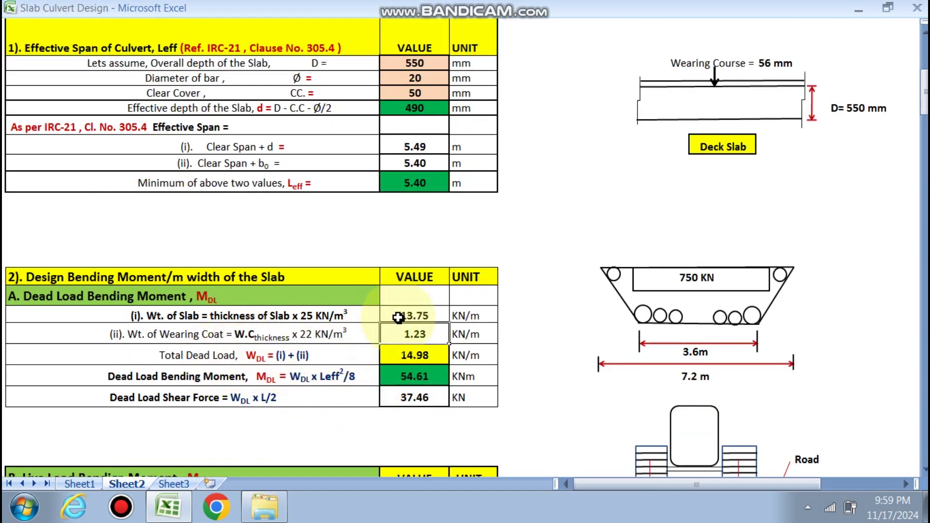
{"action": "scroll", "coordinate": [416, 360], "scroll_direction": "down", "scroll_amount": 1}
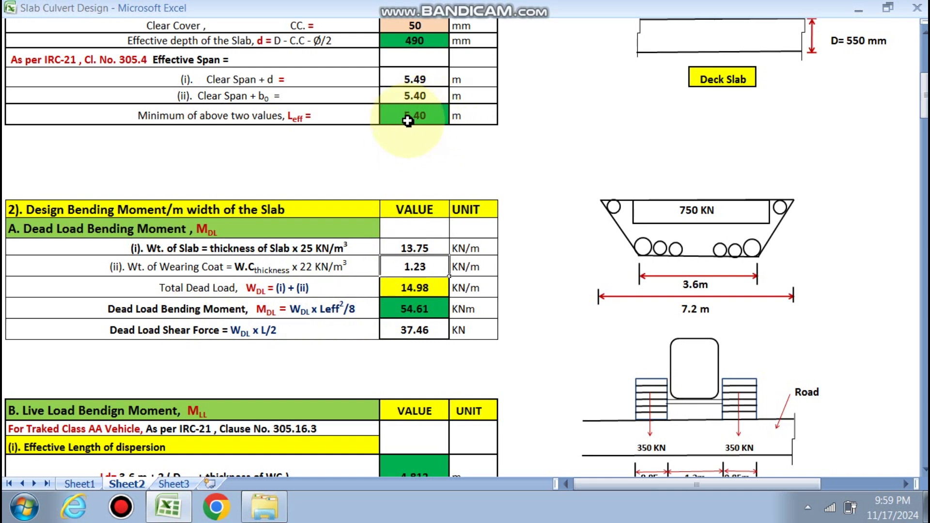
{"action": "double_click", "coordinate": [423, 330]}
{"action": "key", "text": "Escape"}
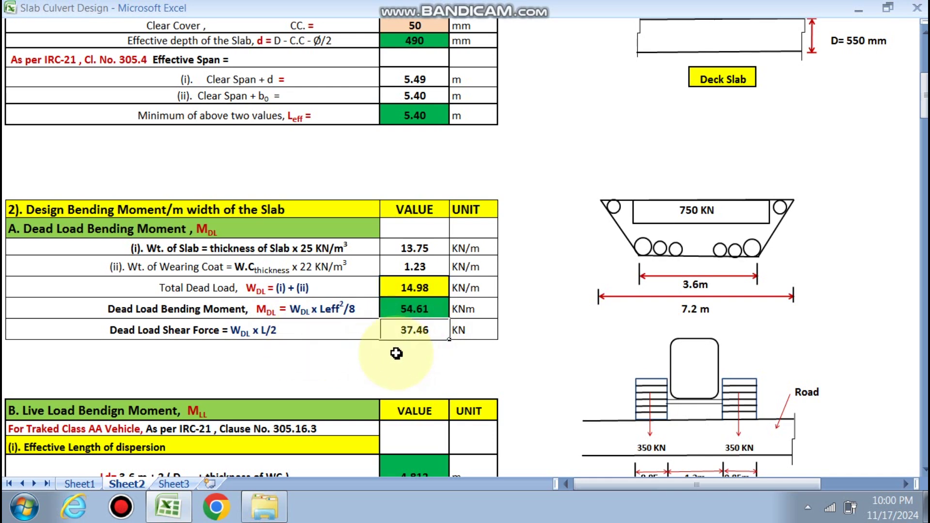
{"action": "scroll", "coordinate": [390, 352], "scroll_direction": "down", "scroll_amount": 3}
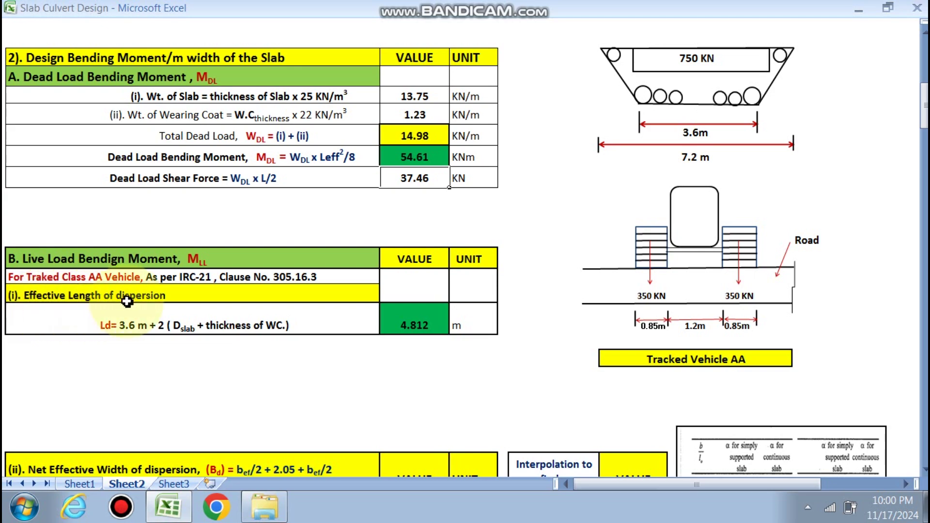
{"action": "scroll", "coordinate": [477, 329], "scroll_direction": "up", "scroll_amount": 10}
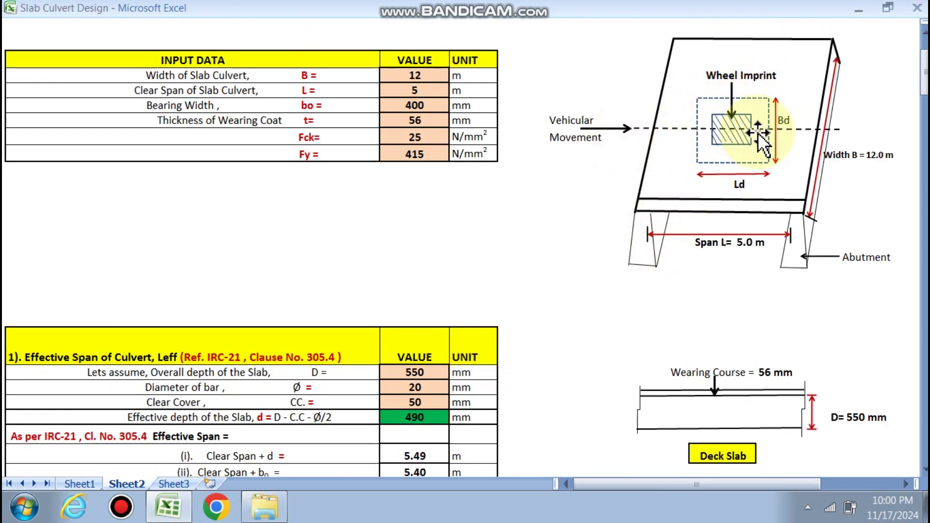
{"action": "scroll", "coordinate": [670, 176], "scroll_direction": "down", "scroll_amount": 8}
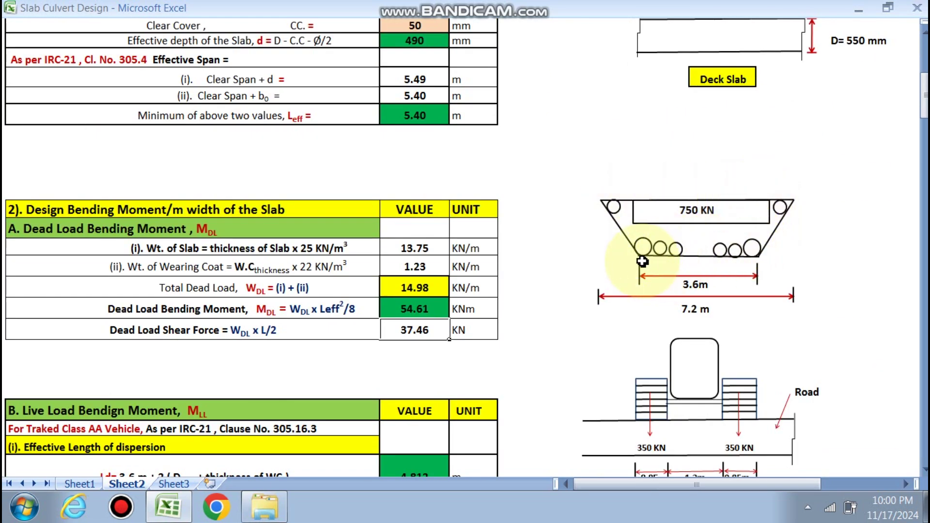
{"action": "scroll", "coordinate": [705, 260], "scroll_direction": "down", "scroll_amount": 3}
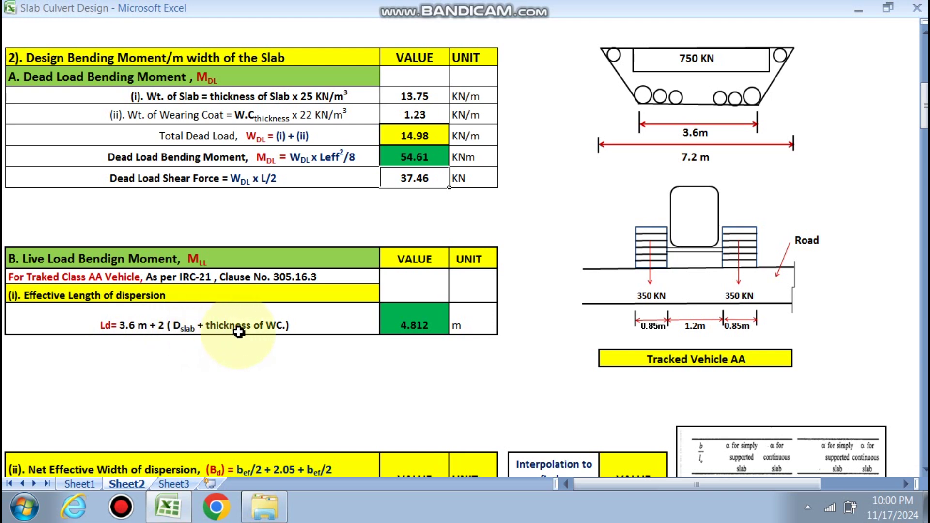
{"action": "double_click", "coordinate": [411, 323]}
{"action": "key", "text": "Escape"}
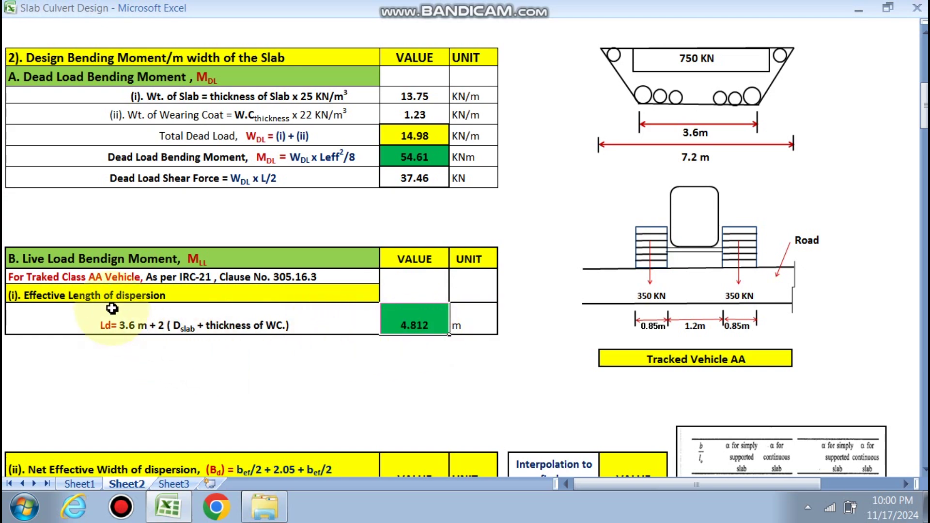
{"action": "scroll", "coordinate": [112, 309], "scroll_direction": "down", "scroll_amount": 6}
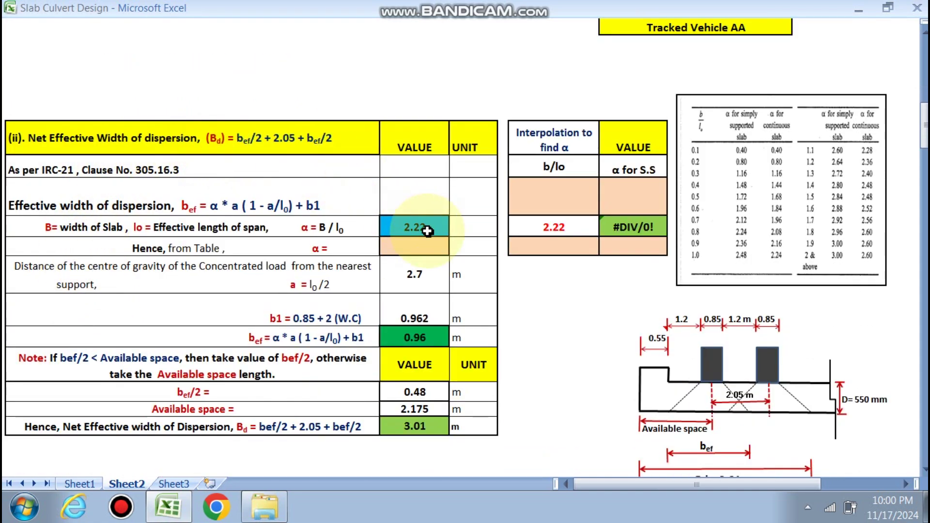
{"action": "scroll", "coordinate": [696, 373], "scroll_direction": "up", "scroll_amount": 20}
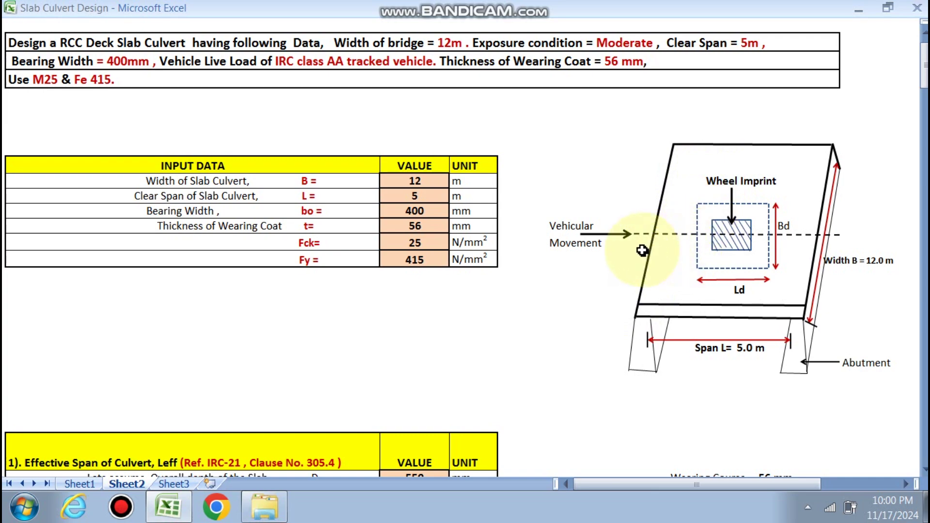
{"action": "scroll", "coordinate": [586, 280], "scroll_direction": "down", "scroll_amount": 8}
{"action": "scroll", "coordinate": [586, 280], "scroll_direction": "down", "scroll_amount": 7}
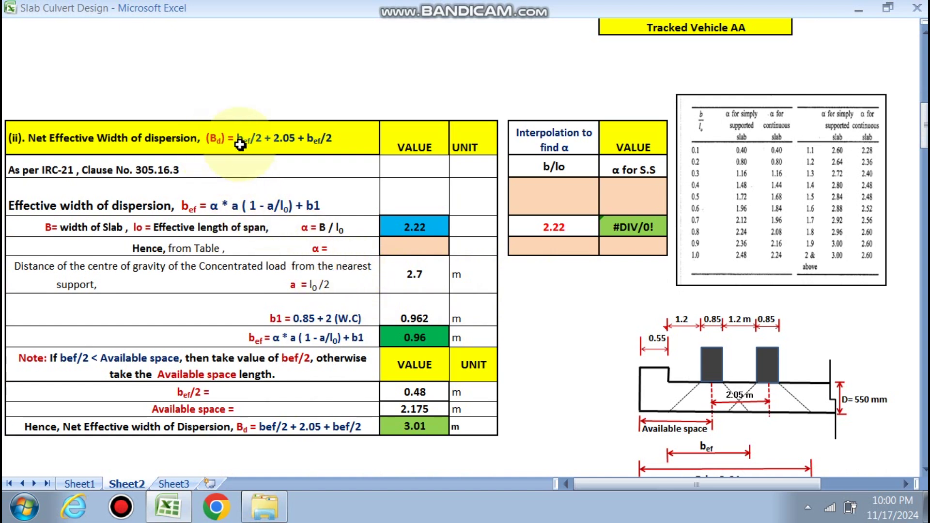
{"action": "scroll", "coordinate": [576, 305], "scroll_direction": "down", "scroll_amount": 1}
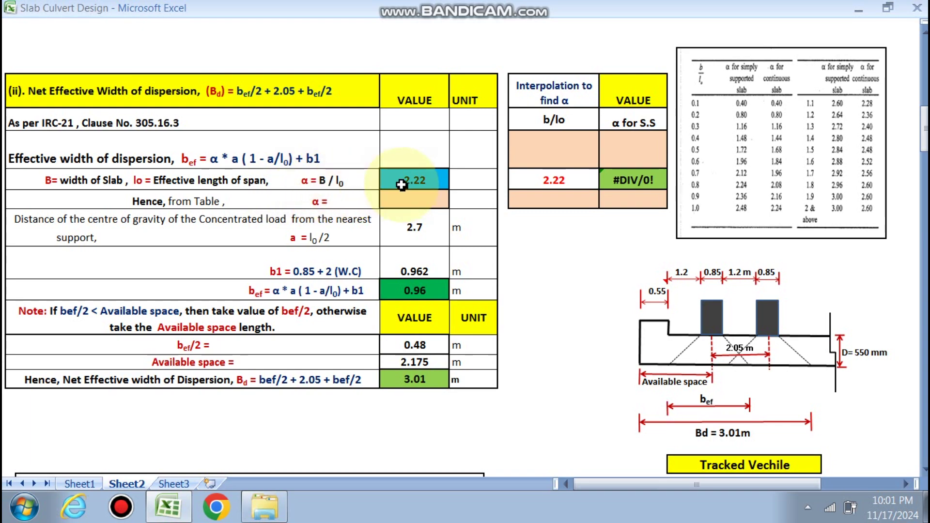
{"action": "scroll", "coordinate": [419, 242], "scroll_direction": "up", "scroll_amount": 15}
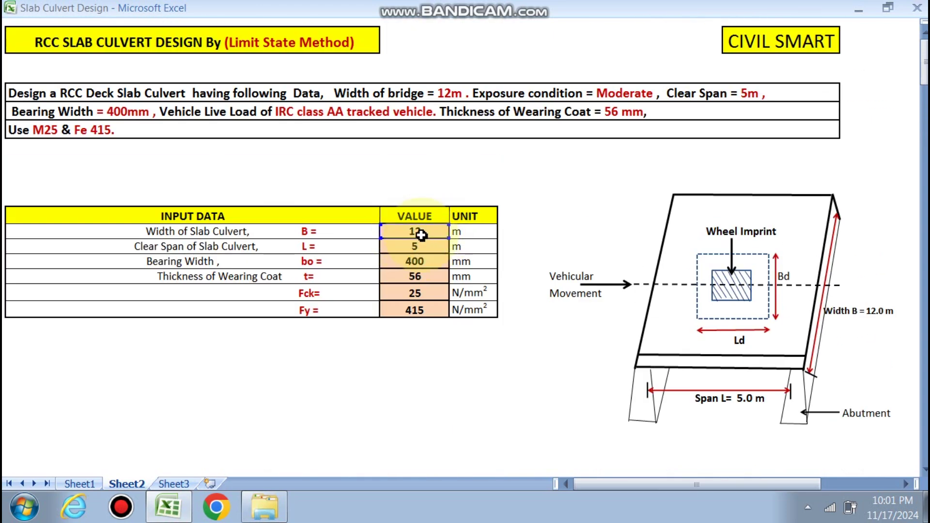
{"action": "scroll", "coordinate": [383, 290], "scroll_direction": "down", "scroll_amount": 7}
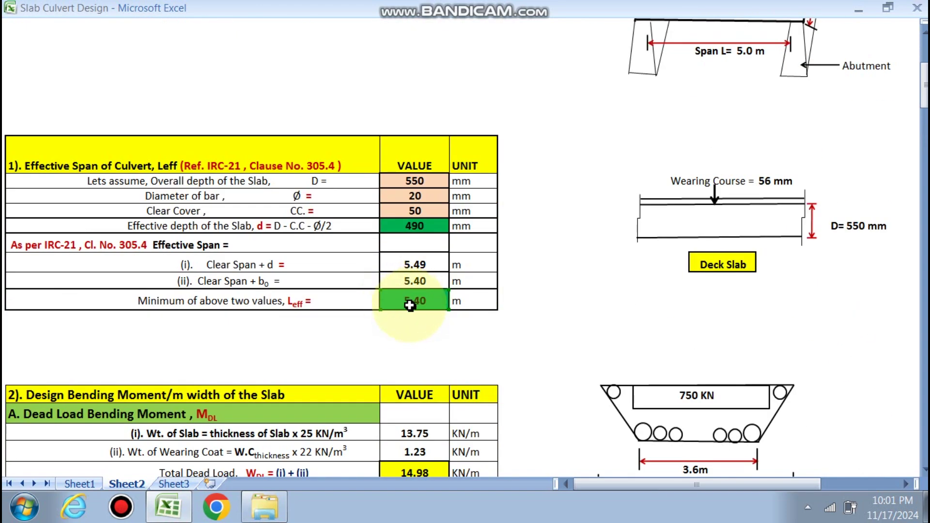
{"action": "scroll", "coordinate": [417, 303], "scroll_direction": "down", "scroll_amount": 12}
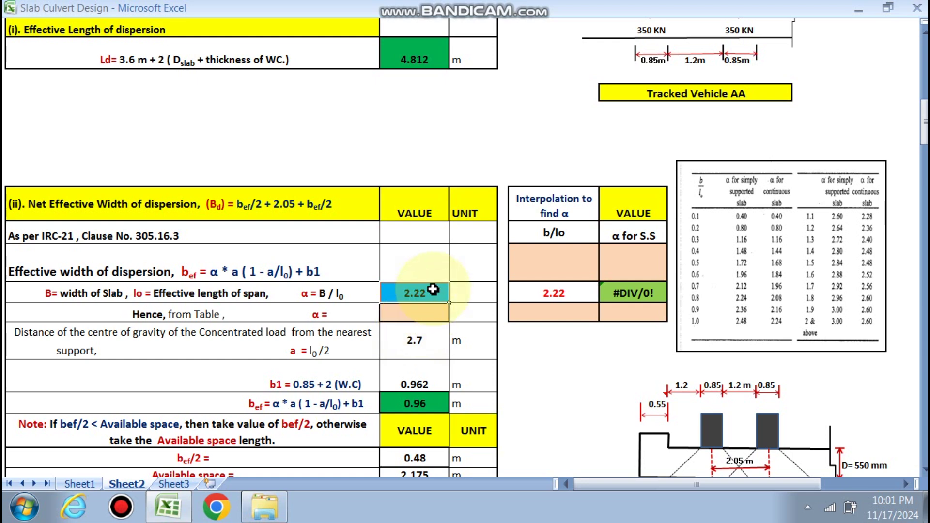
{"action": "left_click", "coordinate": [575, 269]}
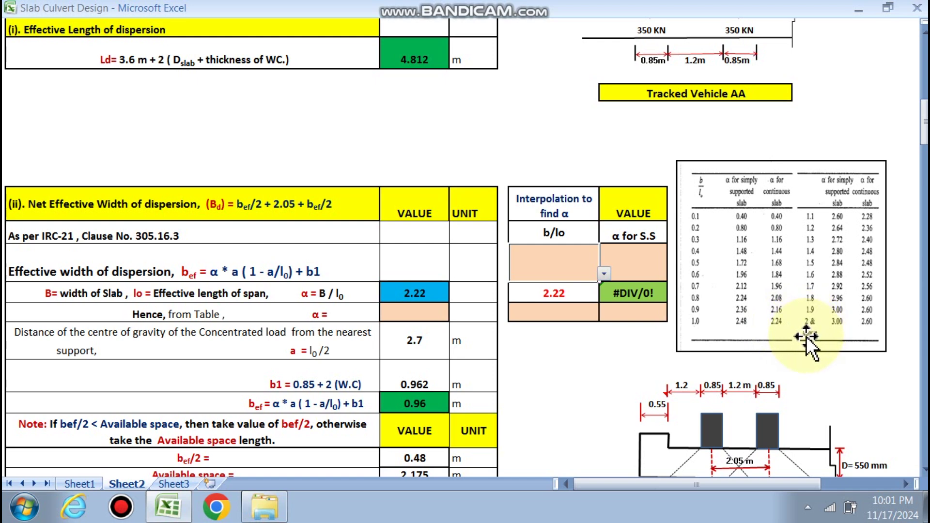
{"action": "left_click", "coordinate": [411, 313]}
{"action": "left_click", "coordinate": [533, 371]}
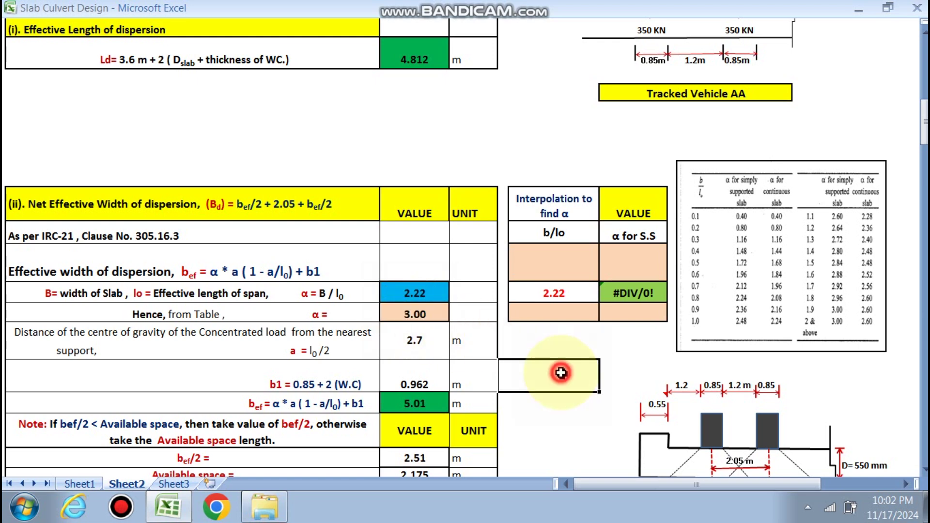
{"action": "scroll", "coordinate": [525, 363], "scroll_direction": "down", "scroll_amount": 1}
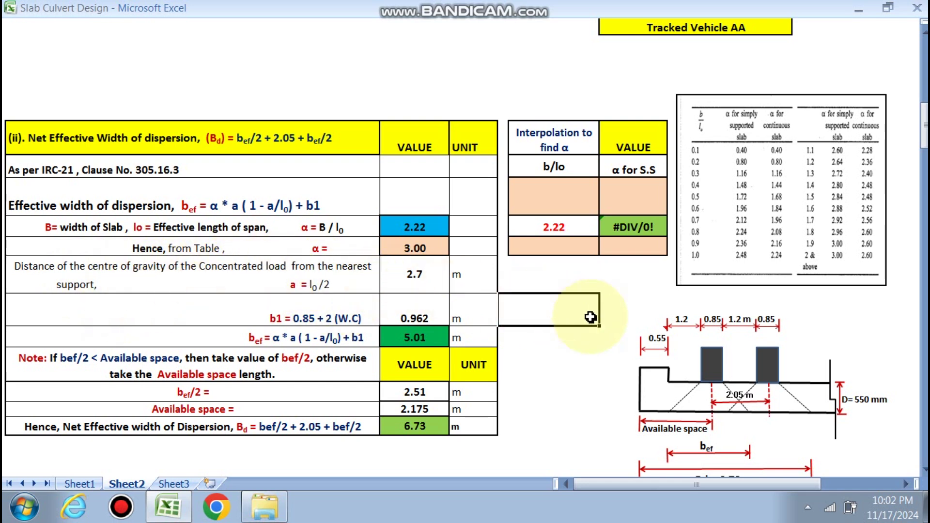
{"action": "scroll", "coordinate": [595, 319], "scroll_direction": "up", "scroll_amount": 2}
{"action": "scroll", "coordinate": [509, 310], "scroll_direction": "down", "scroll_amount": 5}
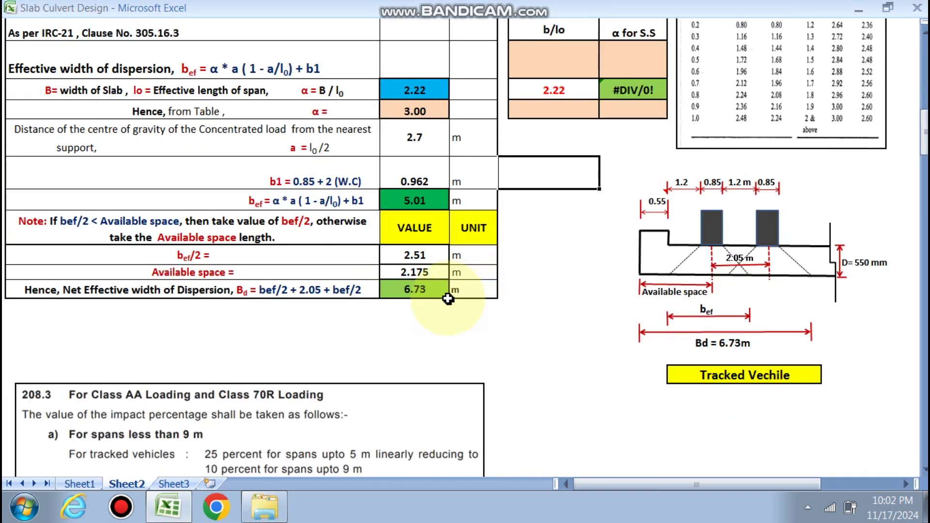
{"action": "scroll", "coordinate": [455, 261], "scroll_direction": "up", "scroll_amount": 3}
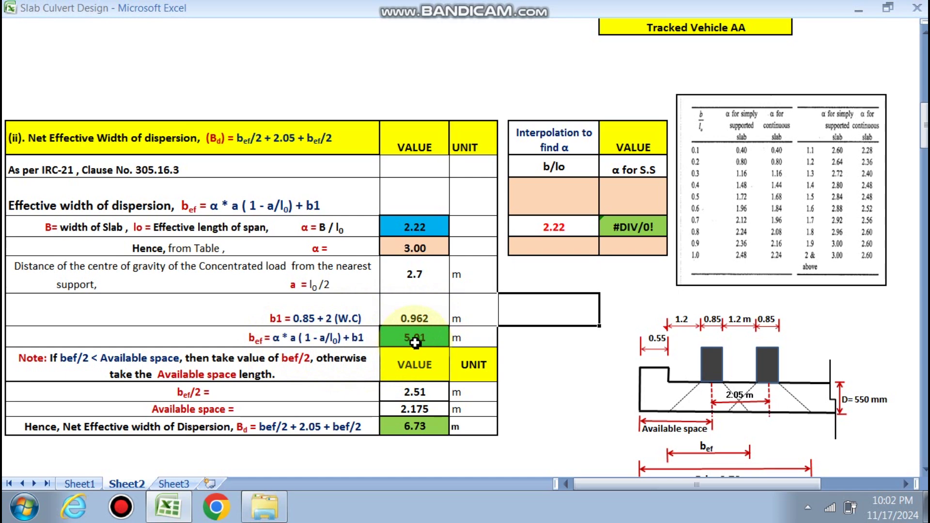
{"action": "scroll", "coordinate": [416, 343], "scroll_direction": "down", "scroll_amount": 1}
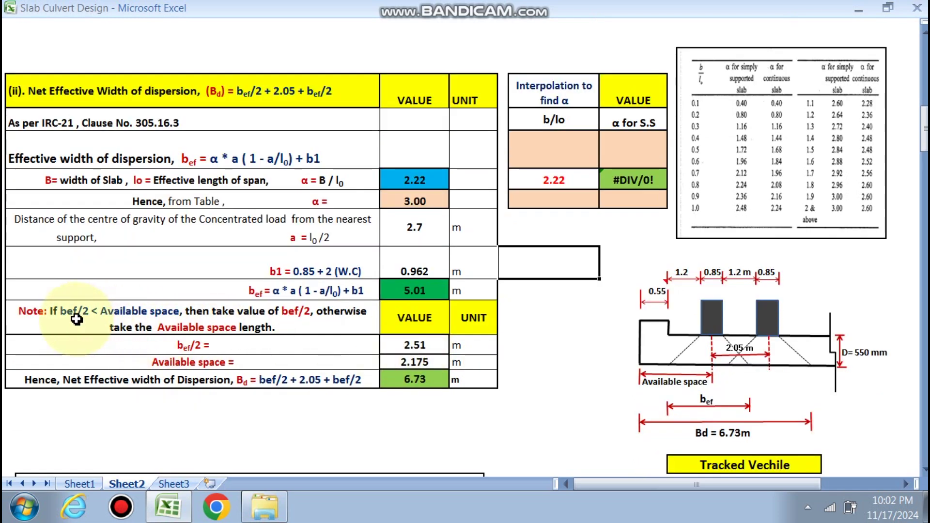
{"action": "scroll", "coordinate": [78, 315], "scroll_direction": "down", "scroll_amount": 2}
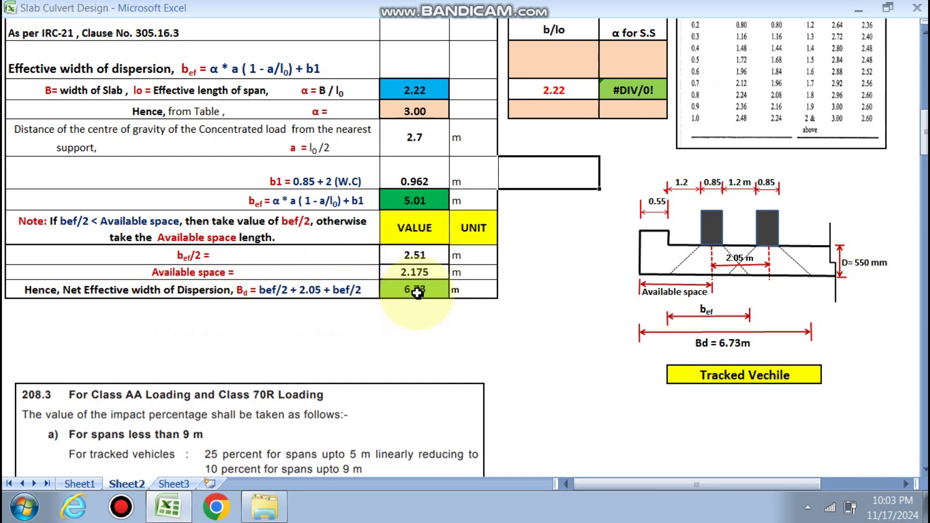
{"action": "scroll", "coordinate": [417, 291], "scroll_direction": "down", "scroll_amount": 4}
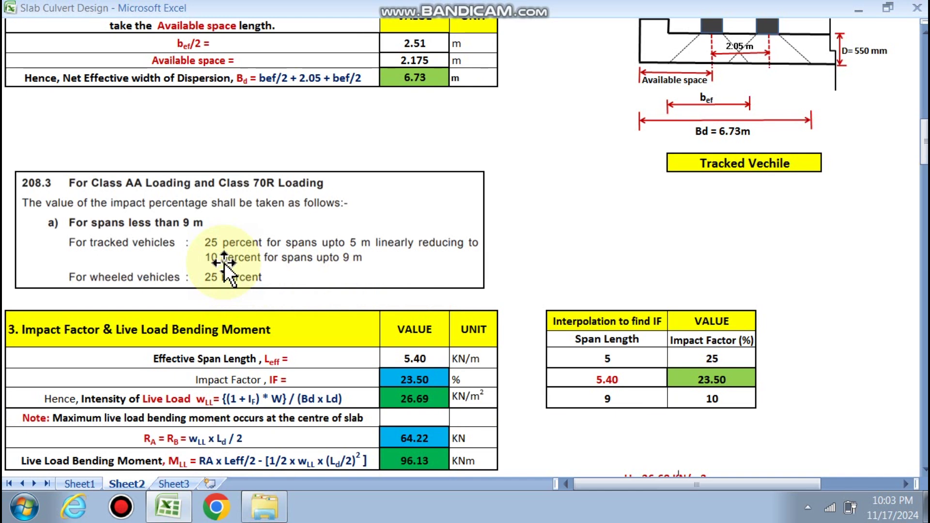
{"action": "scroll", "coordinate": [224, 266], "scroll_direction": "down", "scroll_amount": 1}
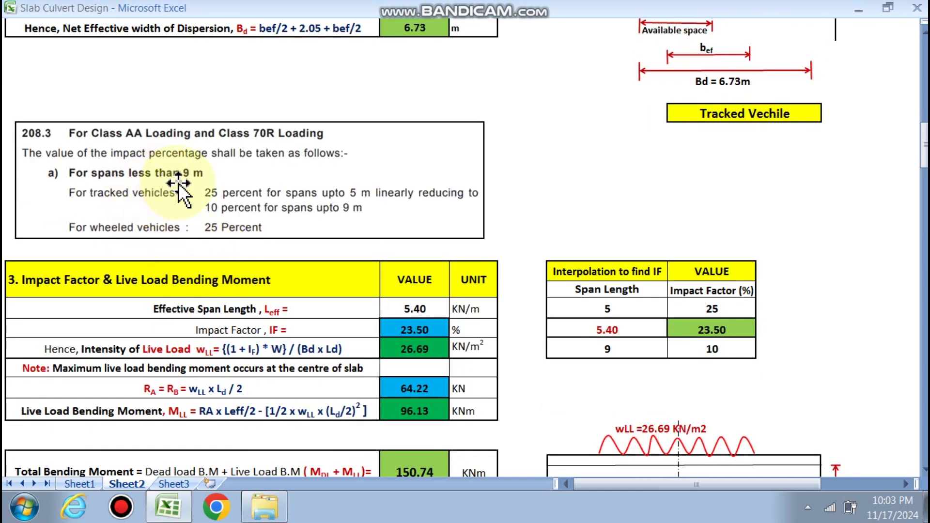
{"action": "scroll", "coordinate": [455, 281], "scroll_direction": "up", "scroll_amount": 20}
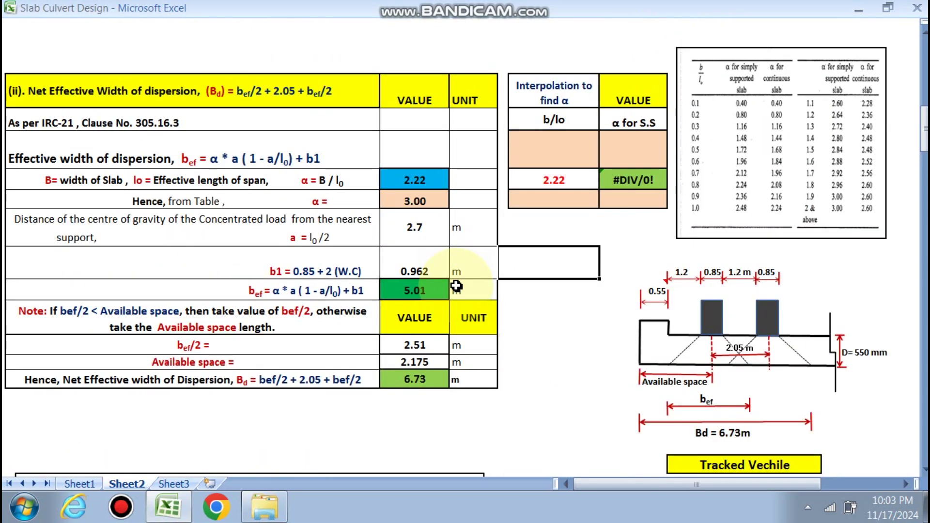
{"action": "scroll", "coordinate": [413, 242], "scroll_direction": "up", "scroll_amount": 5}
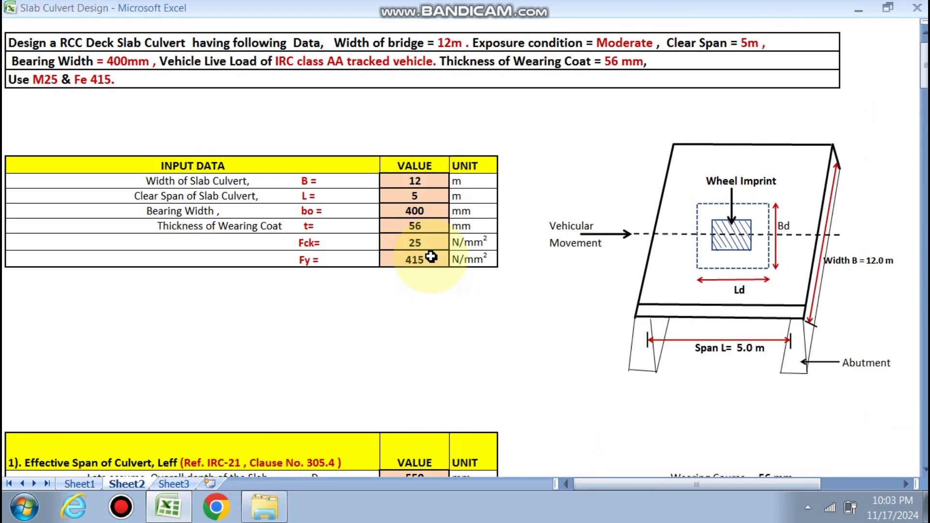
{"action": "scroll", "coordinate": [417, 197], "scroll_direction": "down", "scroll_amount": 20}
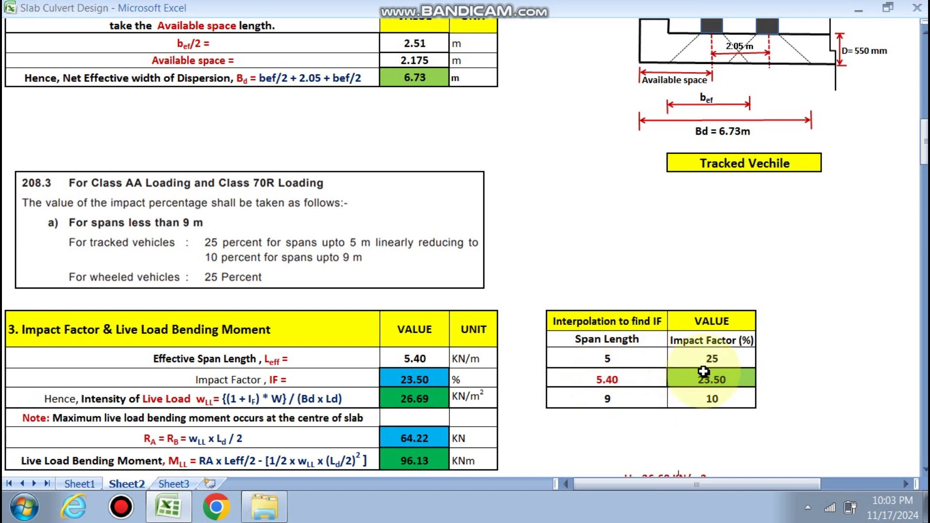
{"action": "scroll", "coordinate": [707, 394], "scroll_direction": "down", "scroll_amount": 1}
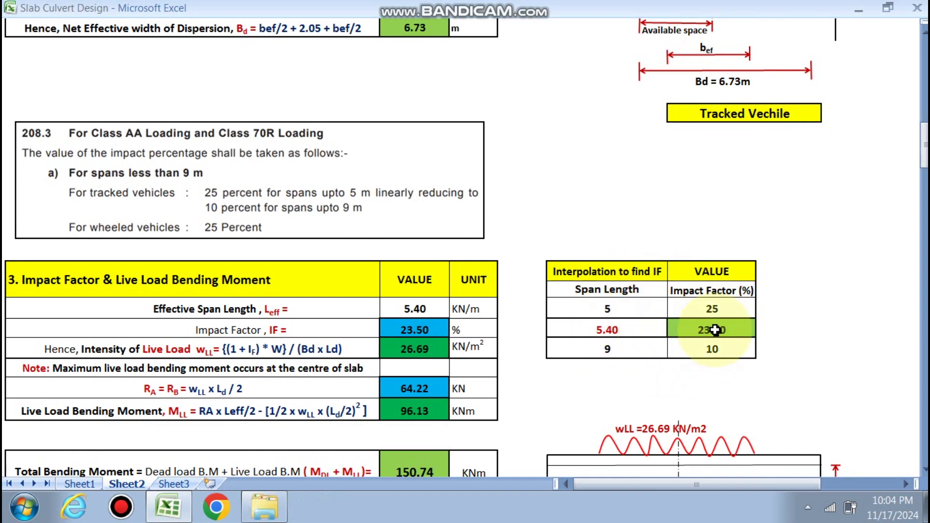
{"action": "scroll", "coordinate": [711, 329], "scroll_direction": "down", "scroll_amount": 2}
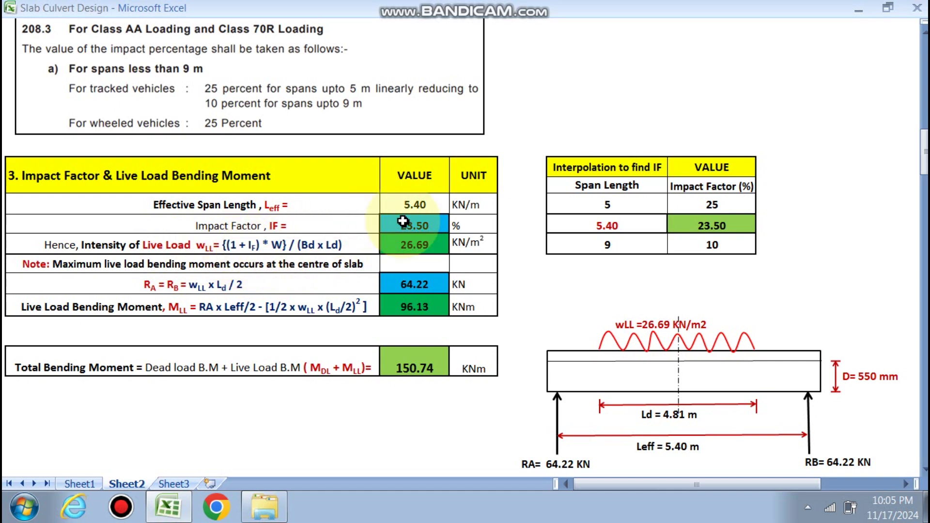
{"action": "scroll", "coordinate": [278, 251], "scroll_direction": "up", "scroll_amount": 6}
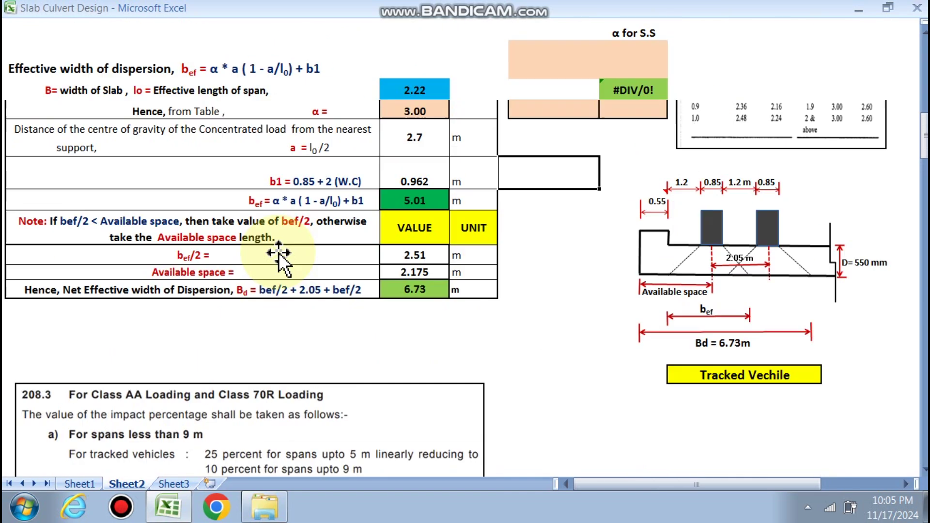
{"action": "scroll", "coordinate": [777, 226], "scroll_direction": "up", "scroll_amount": 10}
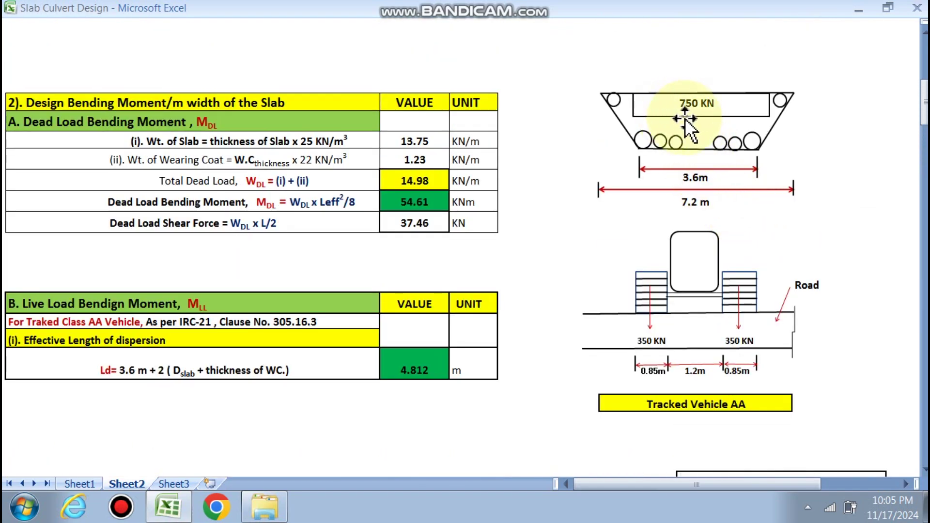
{"action": "scroll", "coordinate": [728, 324], "scroll_direction": "down", "scroll_amount": 2}
{"action": "scroll", "coordinate": [727, 325], "scroll_direction": "down", "scroll_amount": 13}
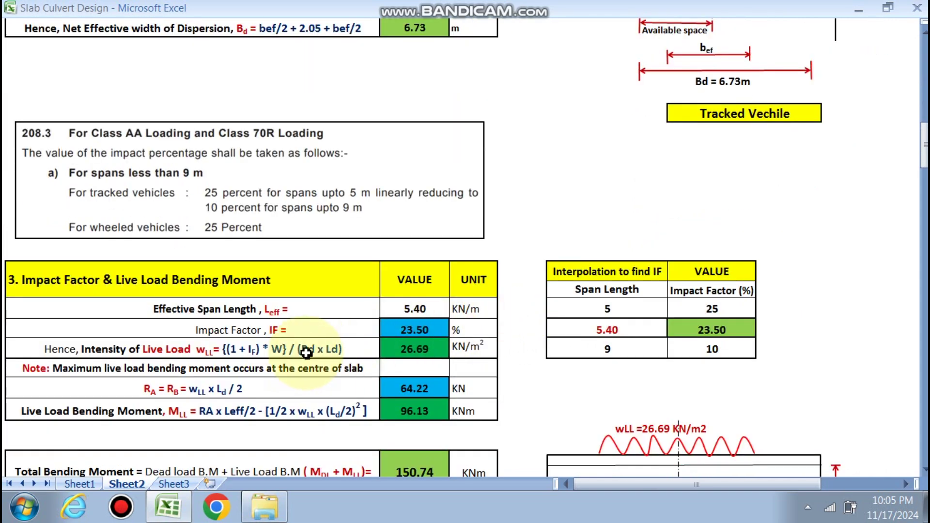
{"action": "scroll", "coordinate": [306, 354], "scroll_direction": "up", "scroll_amount": 7}
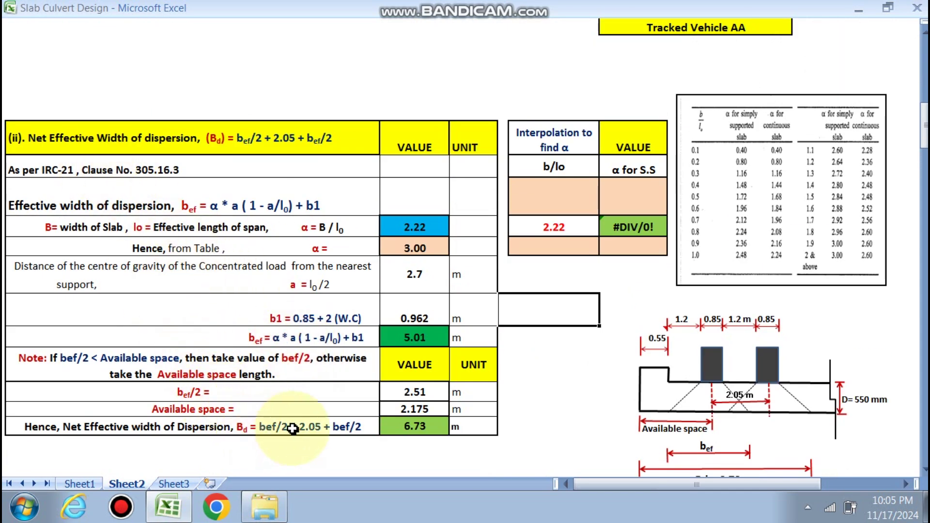
{"action": "scroll", "coordinate": [417, 378], "scroll_direction": "up", "scroll_amount": 4}
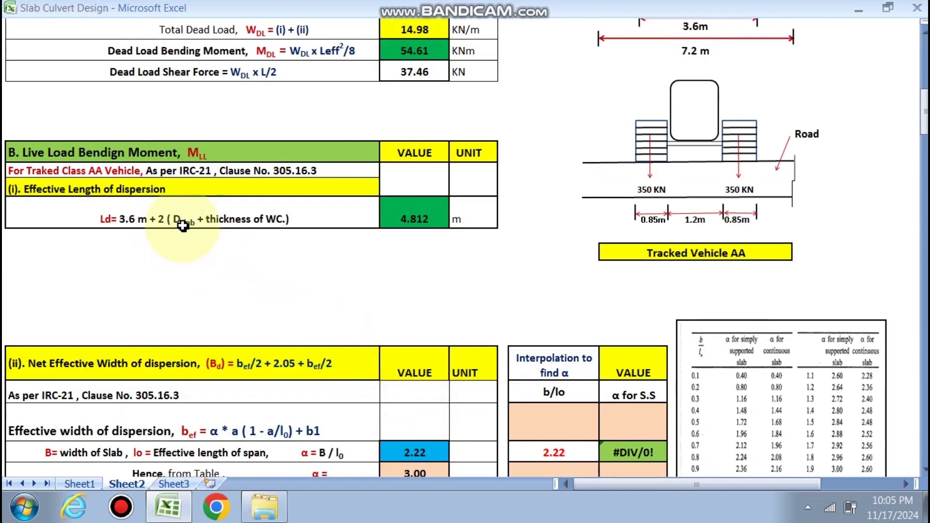
{"action": "scroll", "coordinate": [369, 223], "scroll_direction": "down", "scroll_amount": 11}
{"action": "scroll", "coordinate": [427, 270], "scroll_direction": "down", "scroll_amount": 1}
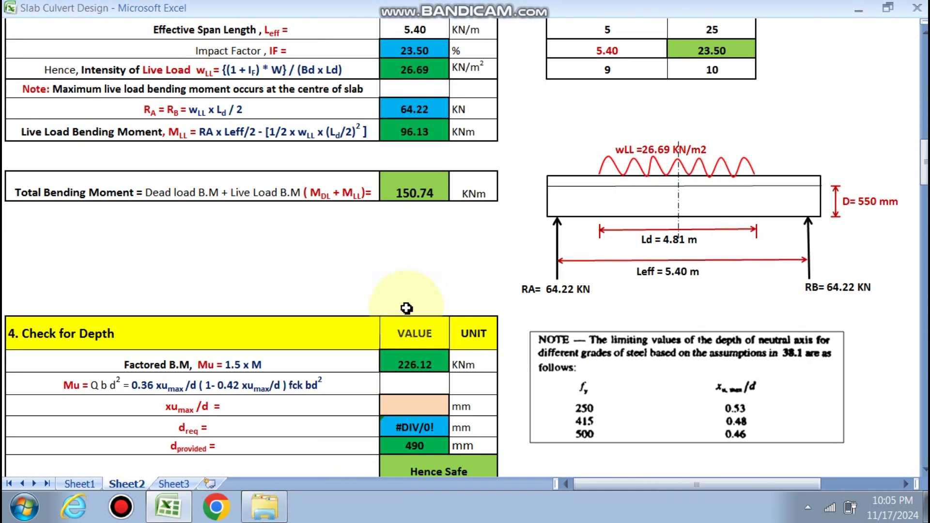
{"action": "scroll", "coordinate": [384, 259], "scroll_direction": "up", "scroll_amount": 1}
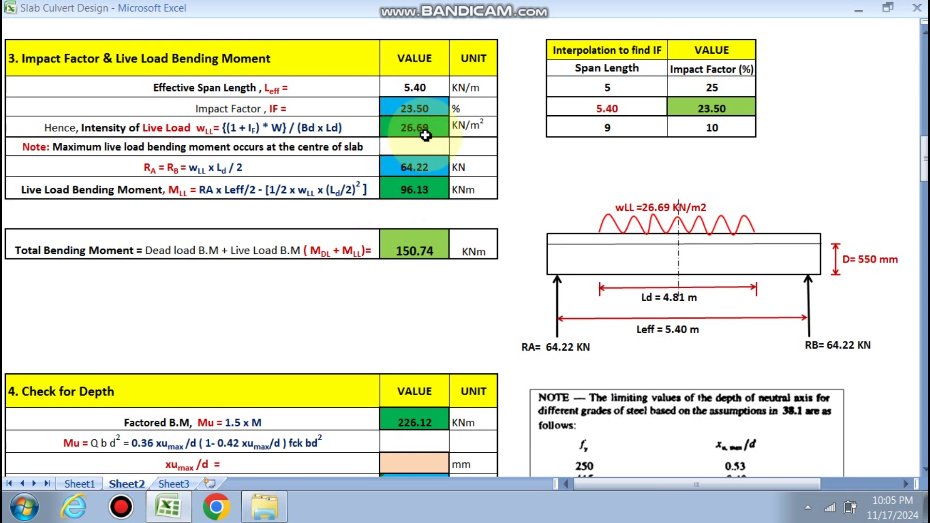
{"action": "double_click", "coordinate": [425, 135]}
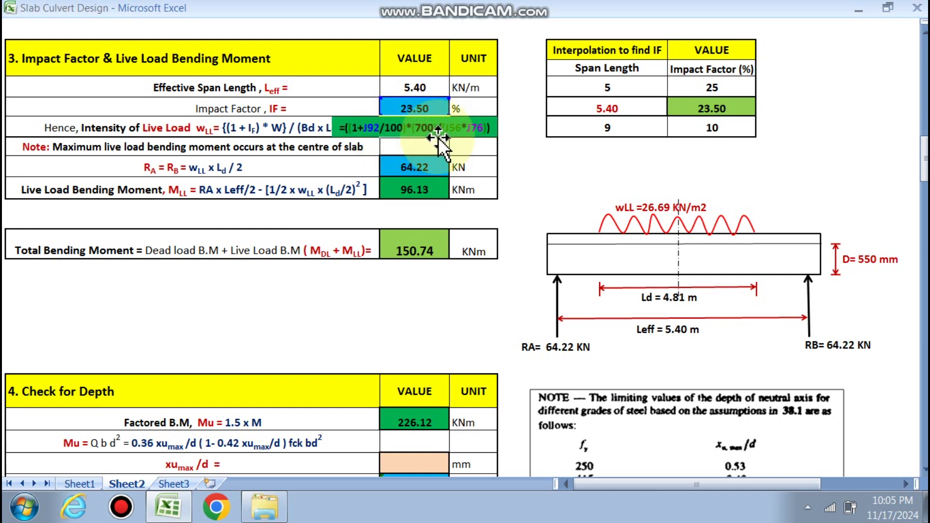
{"action": "key", "text": "Escape"}
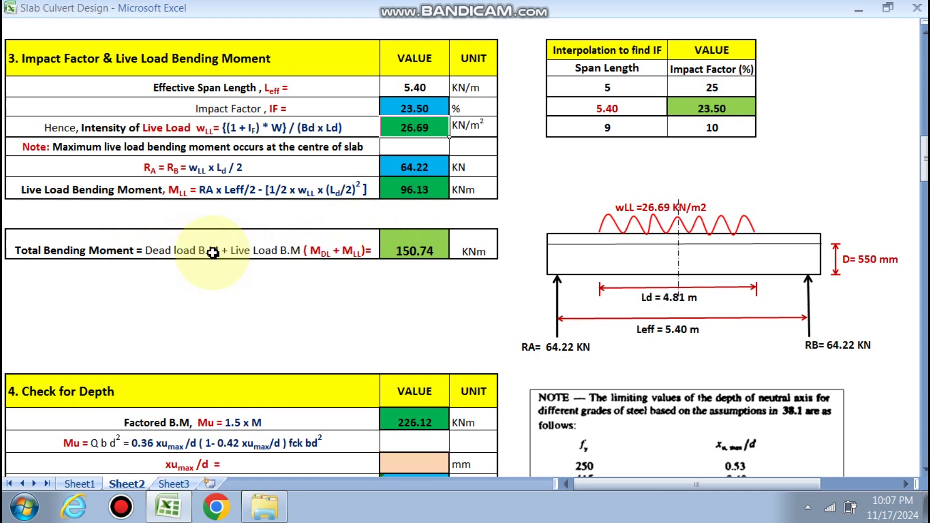
{"action": "scroll", "coordinate": [334, 251], "scroll_direction": "up", "scroll_amount": 10}
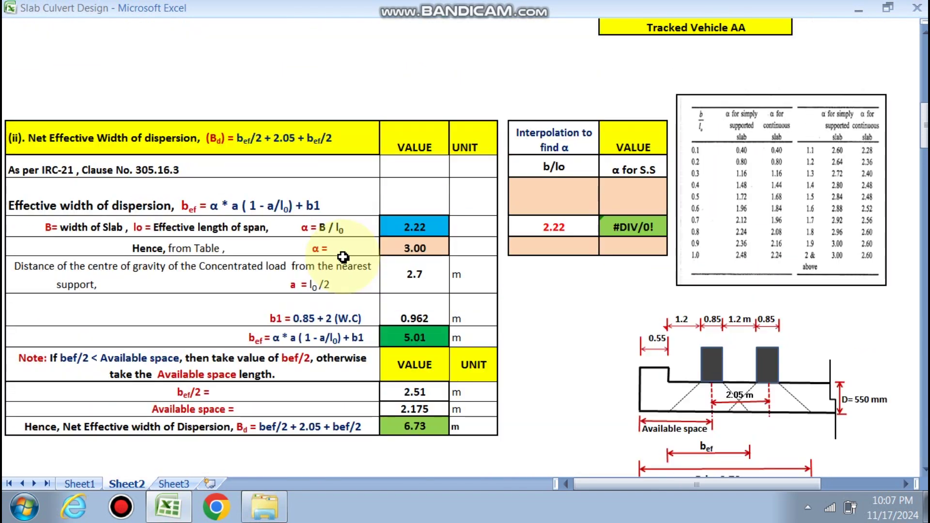
{"action": "scroll", "coordinate": [351, 253], "scroll_direction": "up", "scroll_amount": 3}
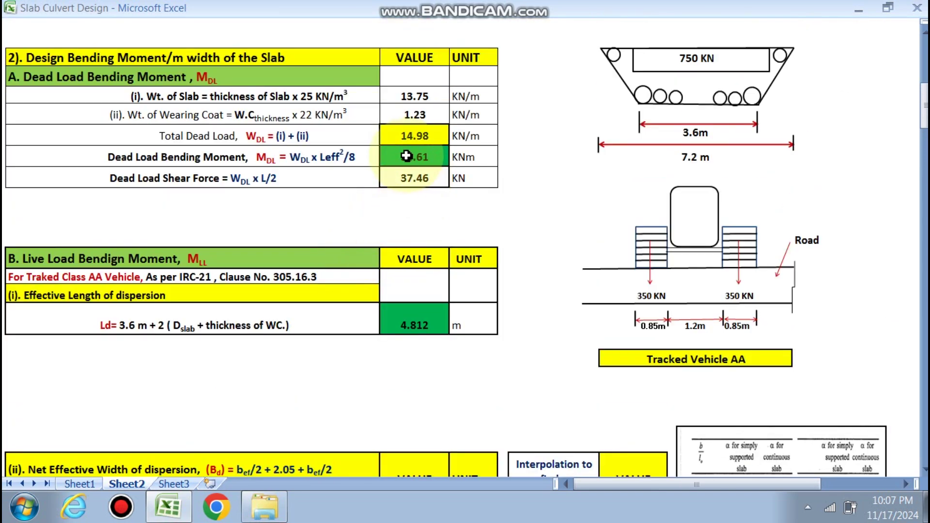
{"action": "scroll", "coordinate": [422, 160], "scroll_direction": "down", "scroll_amount": 15}
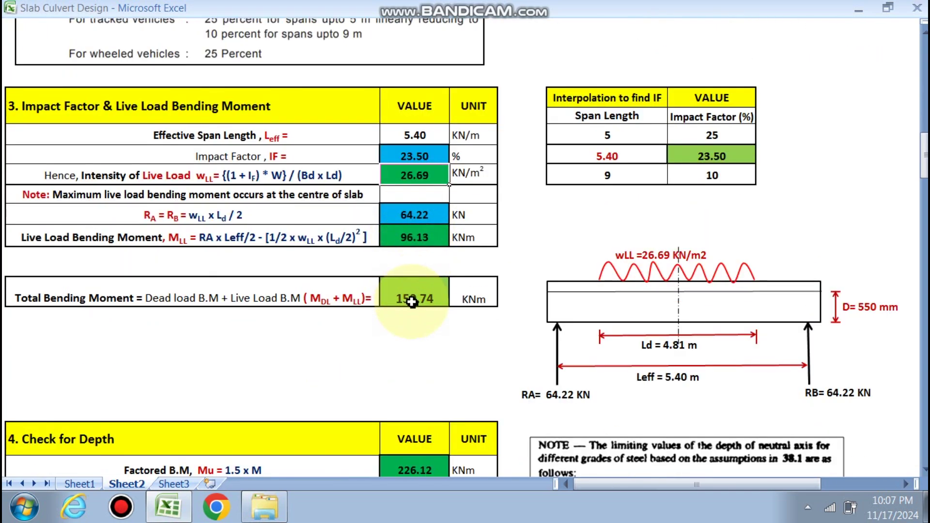
{"action": "scroll", "coordinate": [412, 304], "scroll_direction": "down", "scroll_amount": 2}
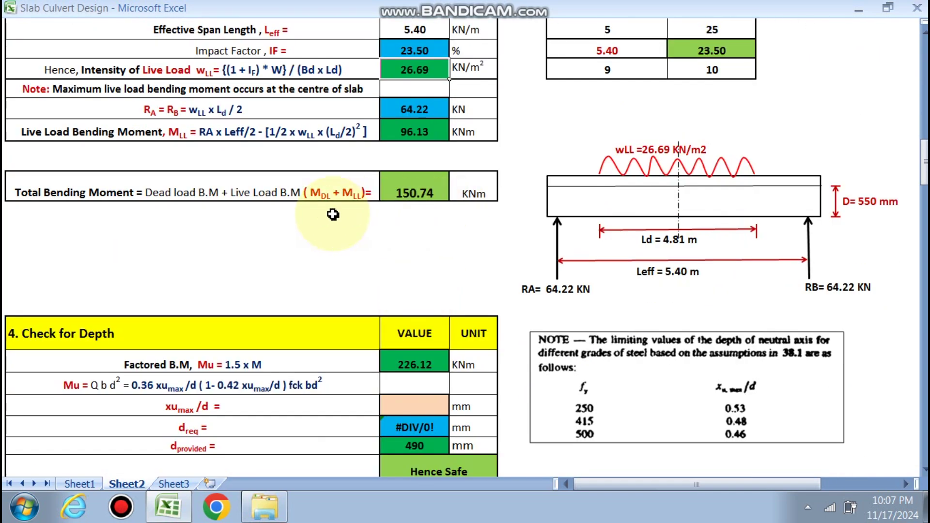
{"action": "scroll", "coordinate": [332, 214], "scroll_direction": "down", "scroll_amount": 2}
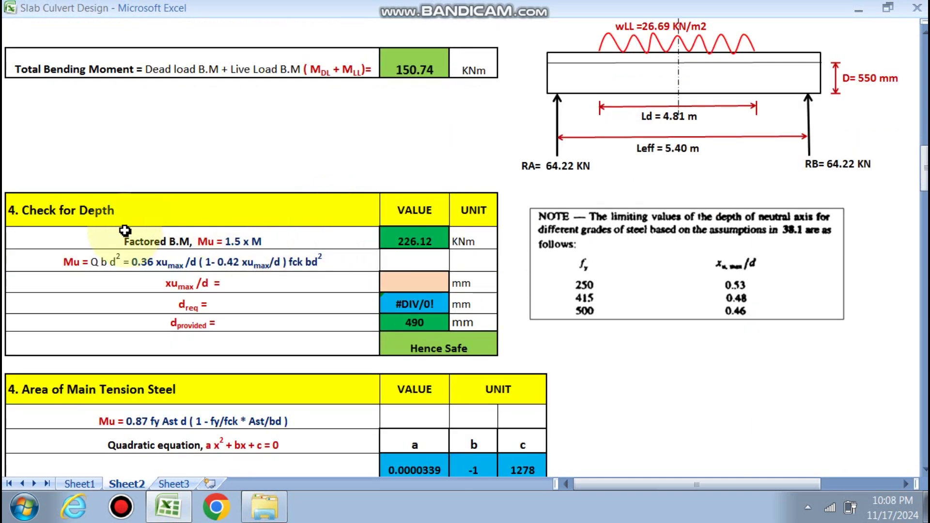
{"action": "scroll", "coordinate": [125, 231], "scroll_direction": "down", "scroll_amount": 1}
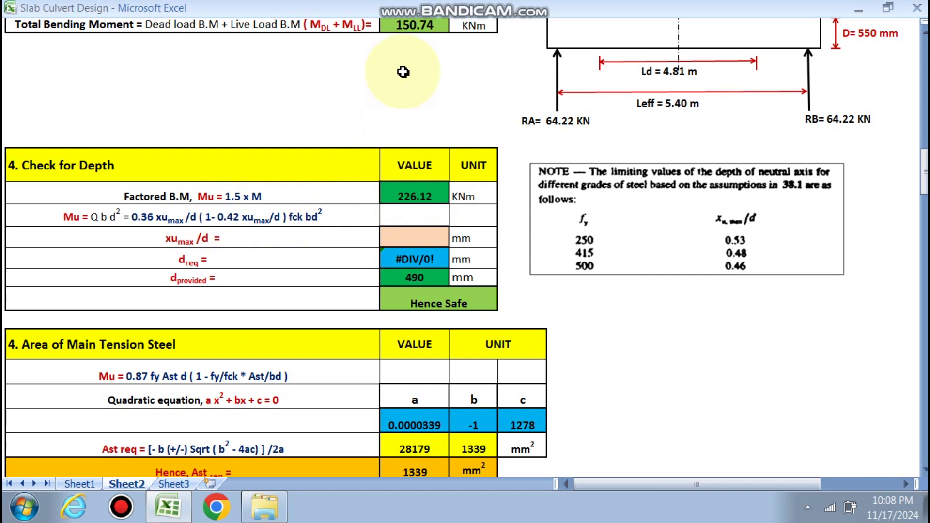
Step: Choose 0.48 as the limiting xumax/d ratio for Fe 415 steel, giving 256 mm required depth
{"action": "left_click", "coordinate": [429, 236]}
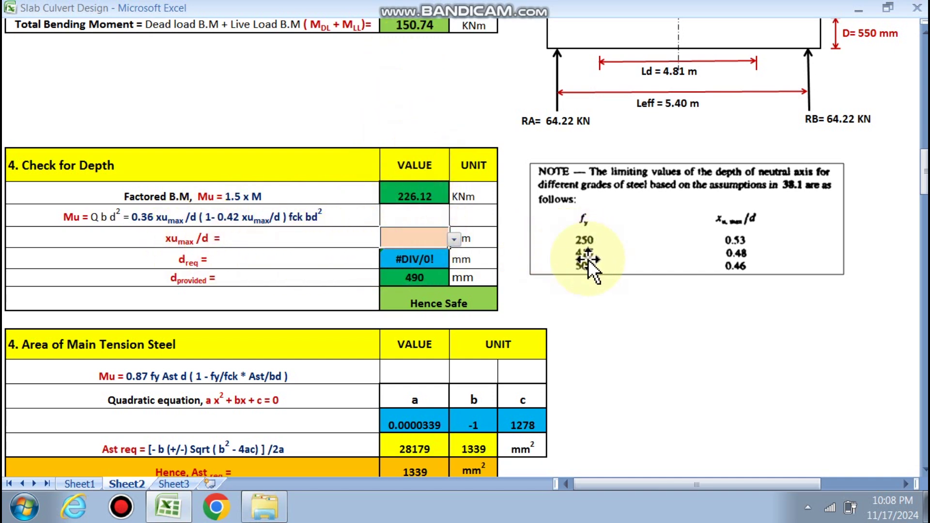
{"action": "left_click", "coordinate": [453, 239]}
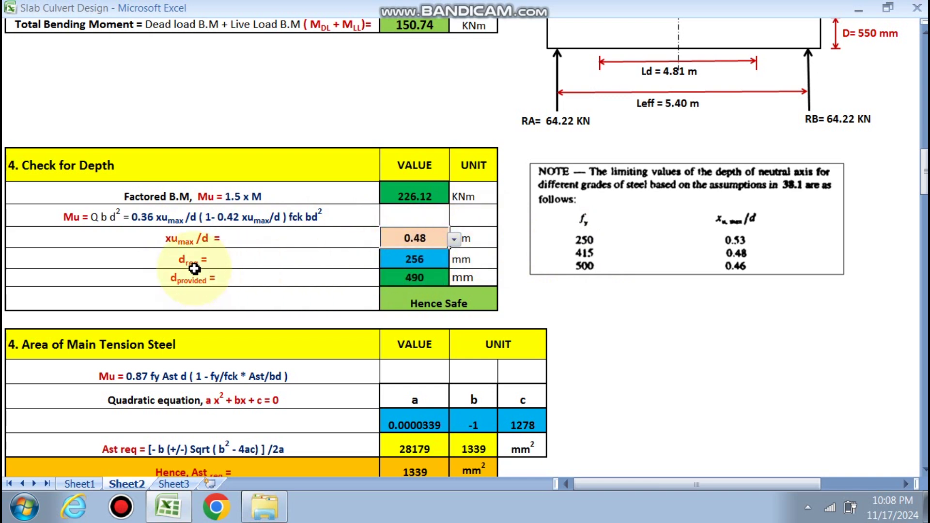
{"action": "scroll", "coordinate": [393, 264], "scroll_direction": "down", "scroll_amount": 1}
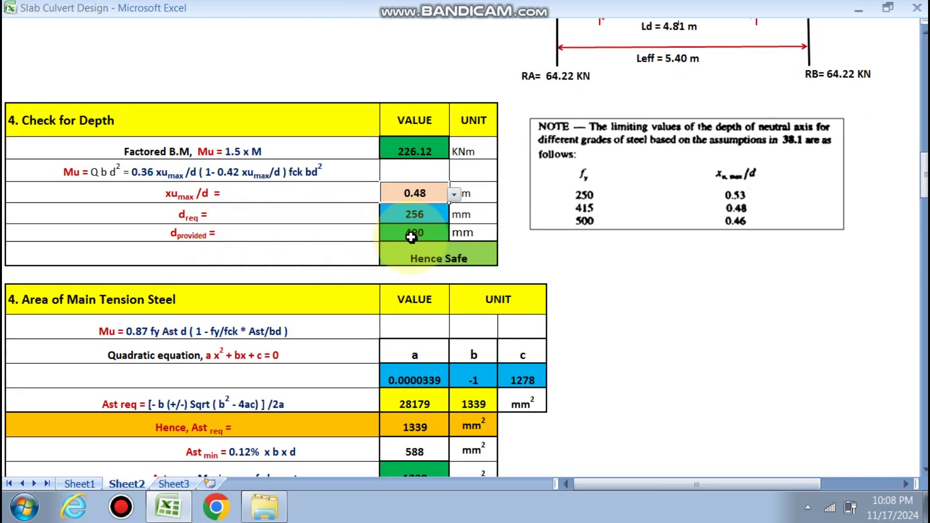
{"action": "scroll", "coordinate": [378, 259], "scroll_direction": "down", "scroll_amount": 3}
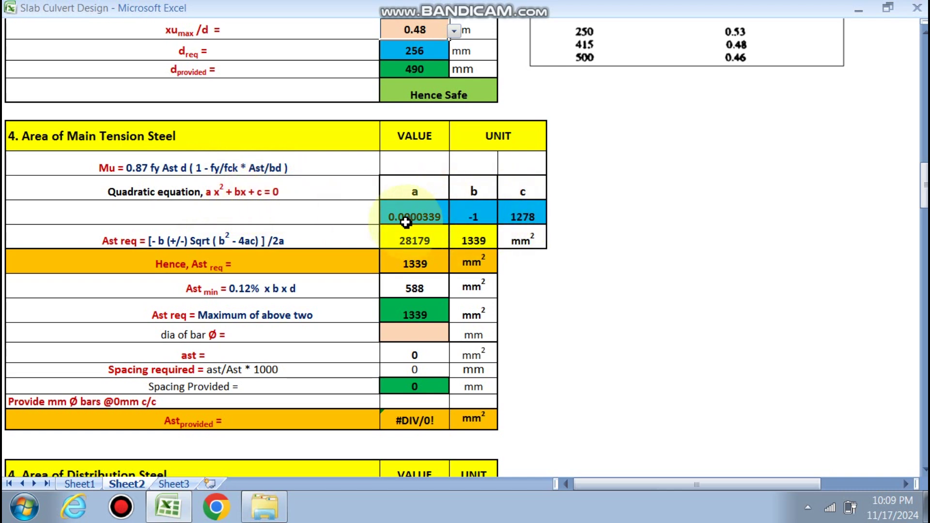
Step: Select 20 mm main steel bars, providing 20 mm Ø at 230 mm c/c (1365 mm²)
{"action": "scroll", "coordinate": [339, 237], "scroll_direction": "down", "scroll_amount": 1}
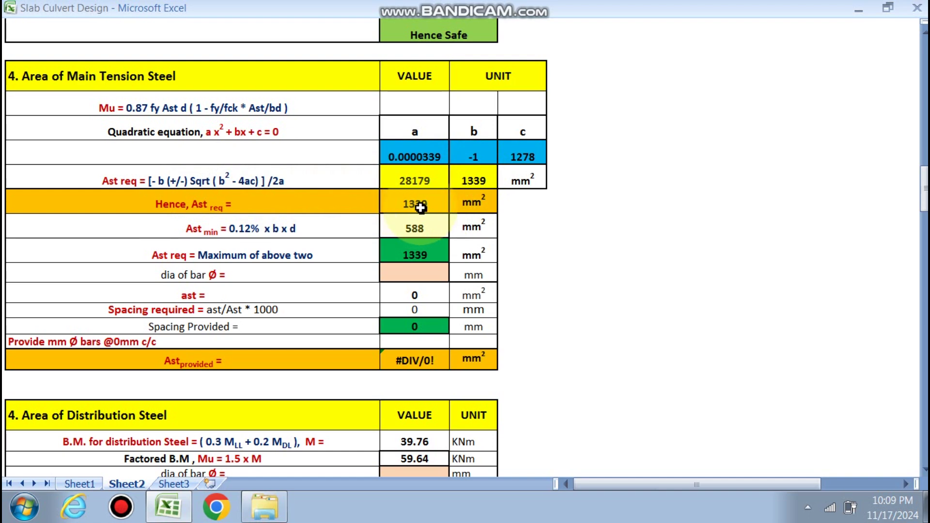
{"action": "scroll", "coordinate": [339, 222], "scroll_direction": "down", "scroll_amount": 1}
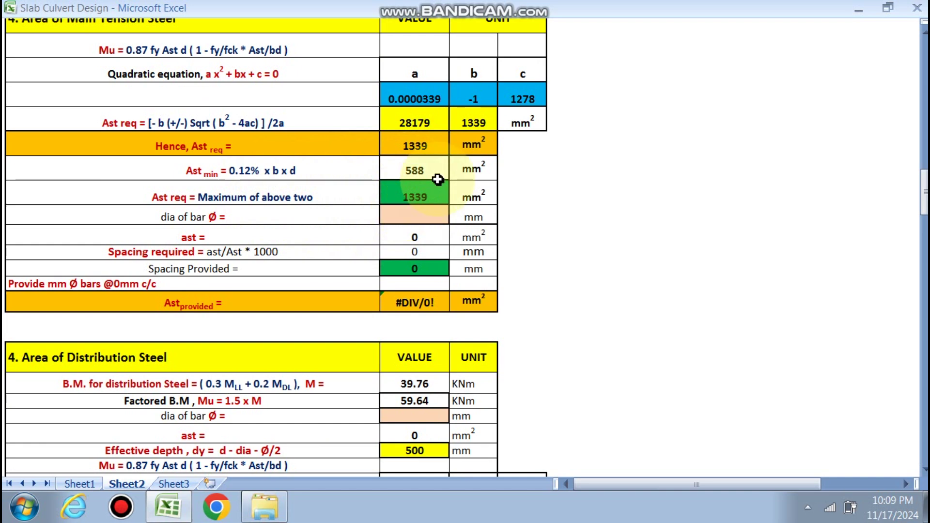
{"action": "left_click", "coordinate": [412, 216]}
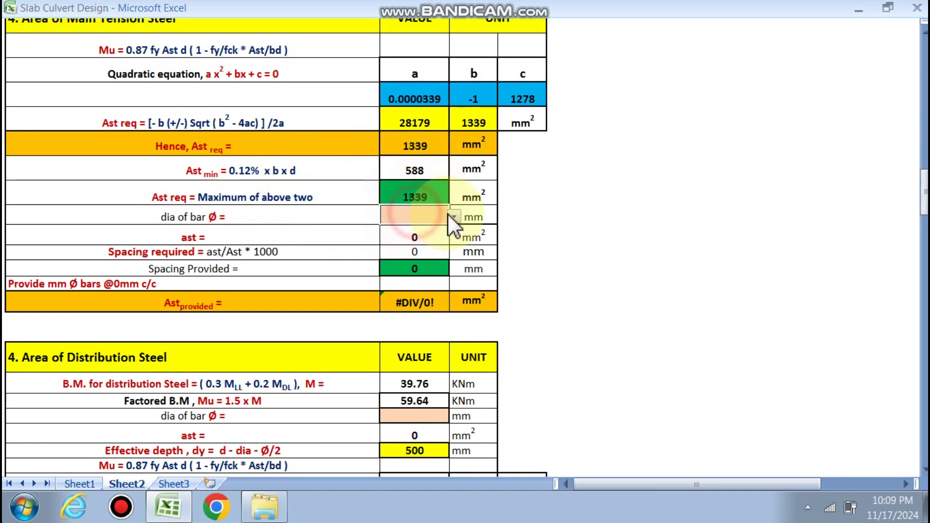
{"action": "left_click", "coordinate": [388, 250]}
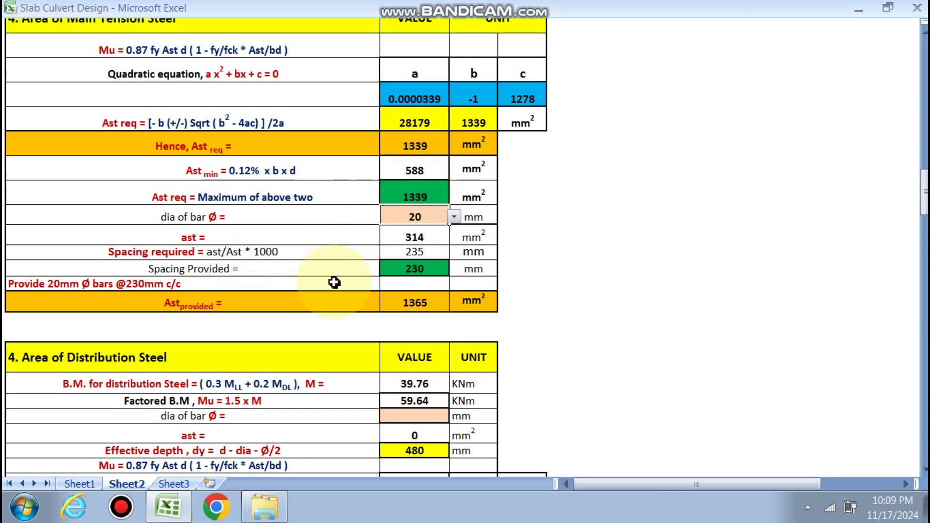
{"action": "scroll", "coordinate": [332, 280], "scroll_direction": "down", "scroll_amount": 1}
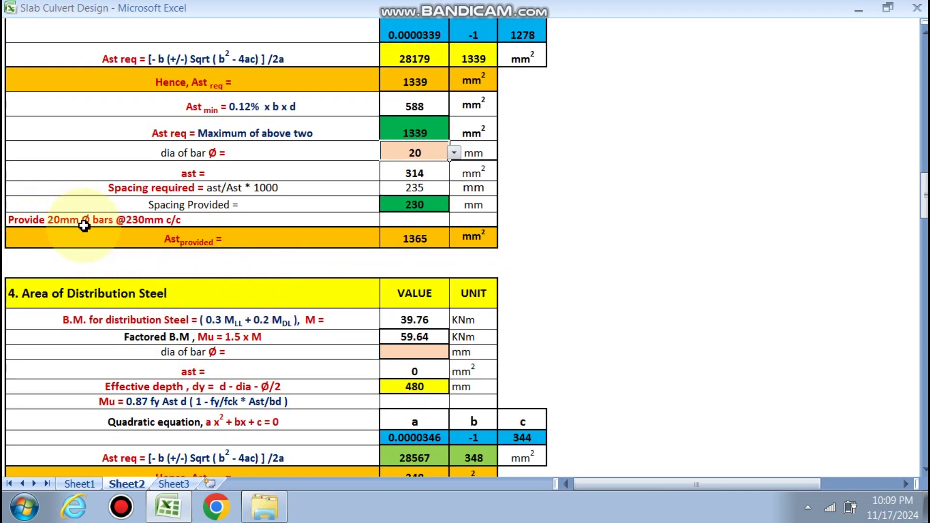
{"action": "scroll", "coordinate": [383, 214], "scroll_direction": "down", "scroll_amount": 2}
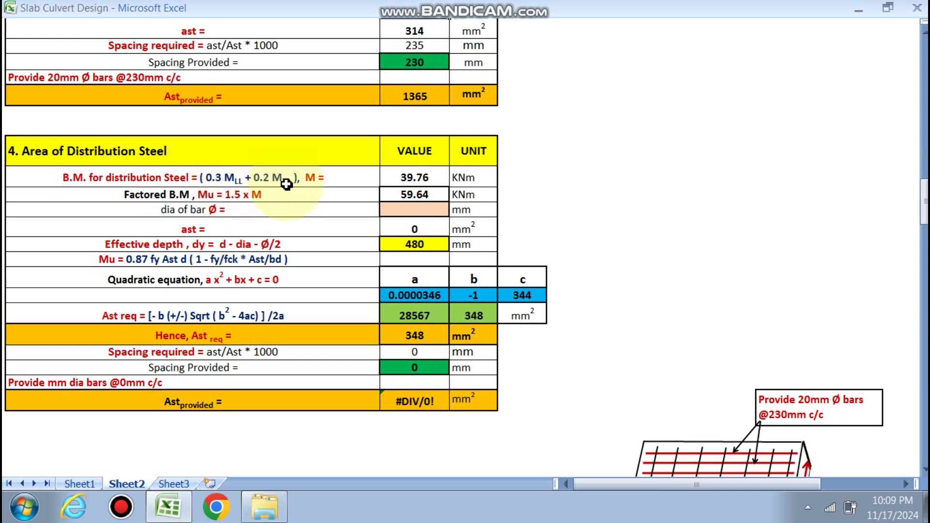
Step: Select 12 mm bars for the distribution steel
{"action": "left_click", "coordinate": [413, 205]}
{"action": "left_click", "coordinate": [453, 210]}
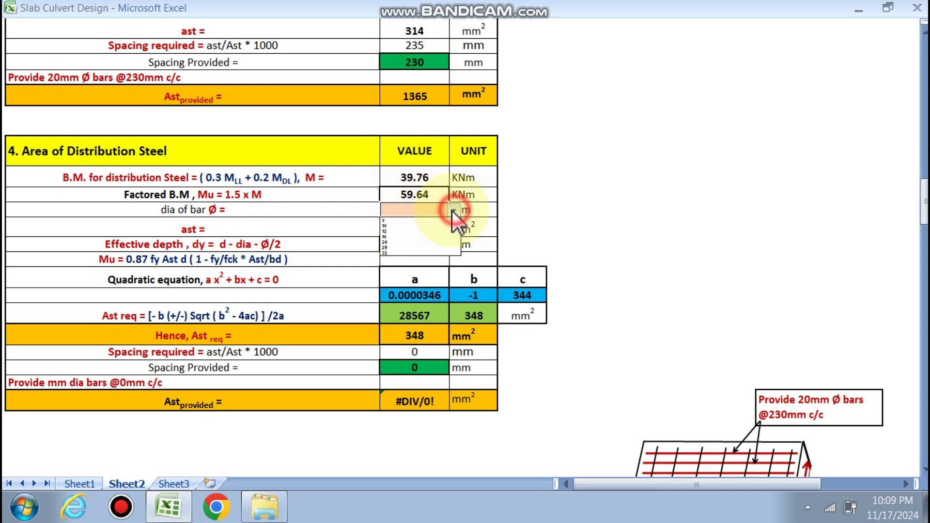
{"action": "left_click", "coordinate": [397, 231]}
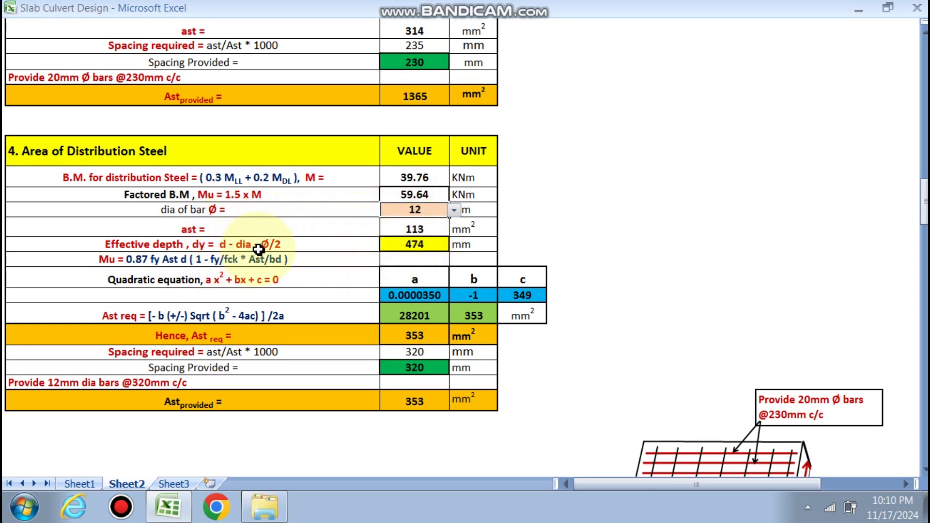
Step: Inspect the effective depth formula (474 mm) without changing it
{"action": "scroll", "coordinate": [373, 247], "scroll_direction": "down", "scroll_amount": 1}
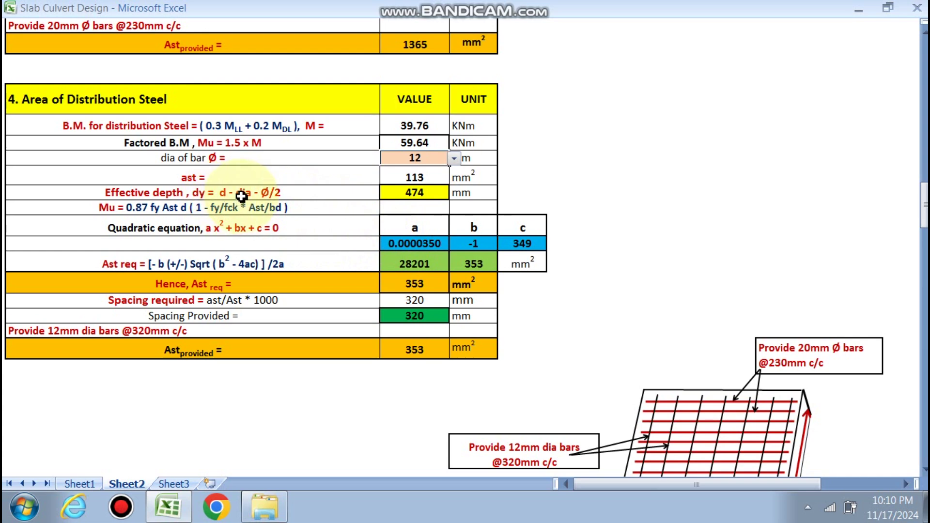
{"action": "double_click", "coordinate": [423, 193]}
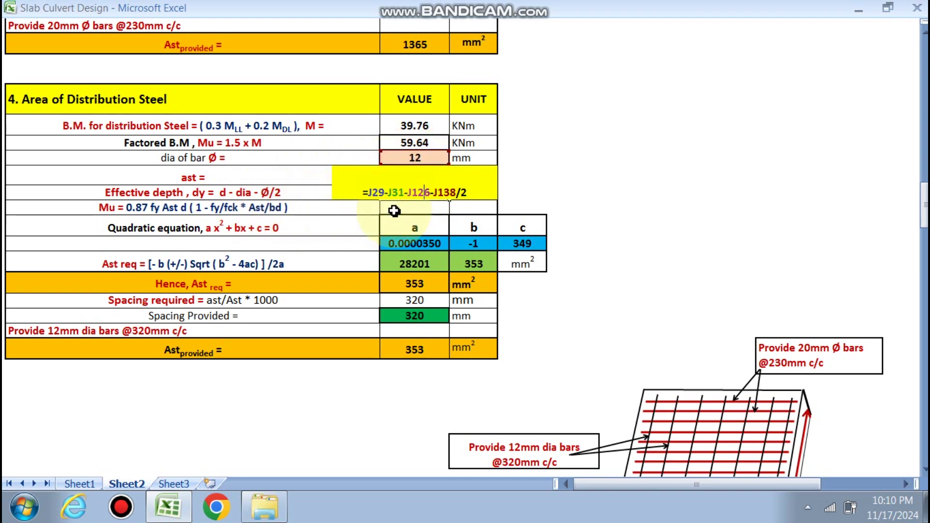
{"action": "left_click", "coordinate": [353, 228]}
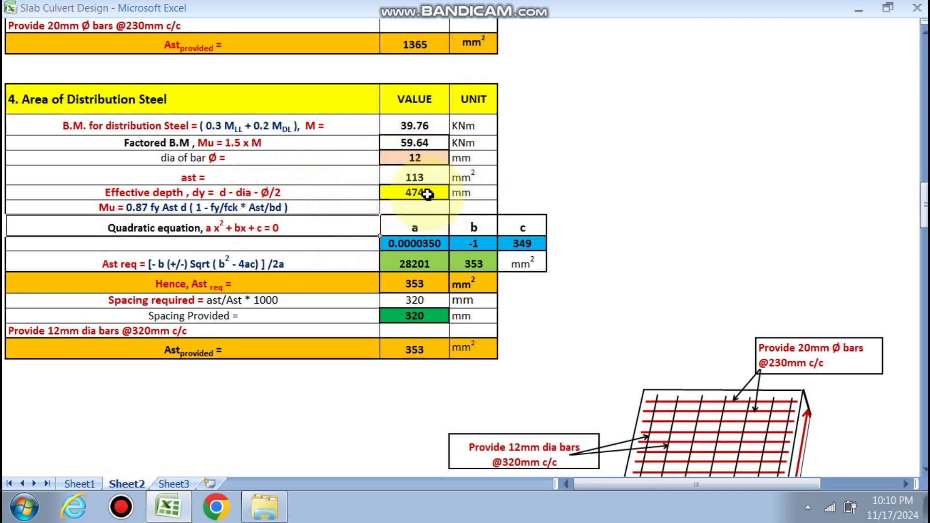
{"action": "scroll", "coordinate": [427, 194], "scroll_direction": "down", "scroll_amount": 1}
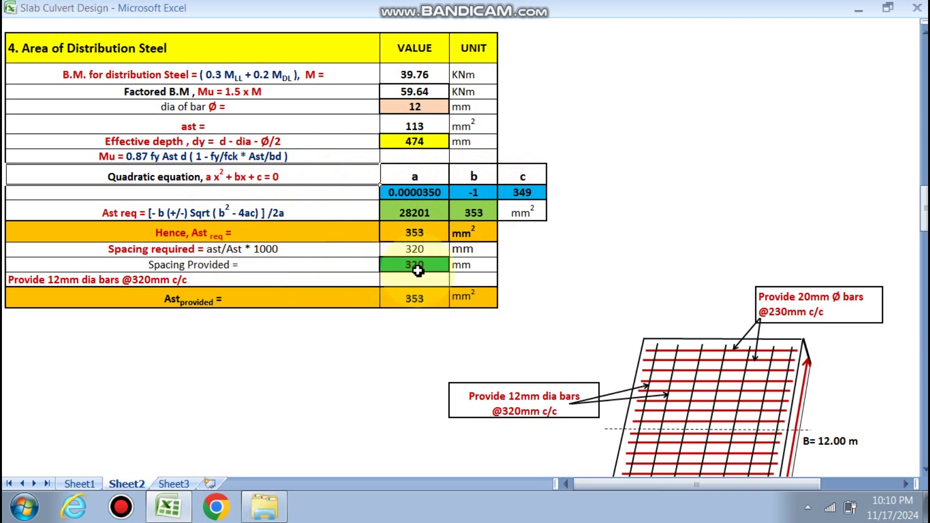
{"action": "scroll", "coordinate": [387, 269], "scroll_direction": "down", "scroll_amount": 1}
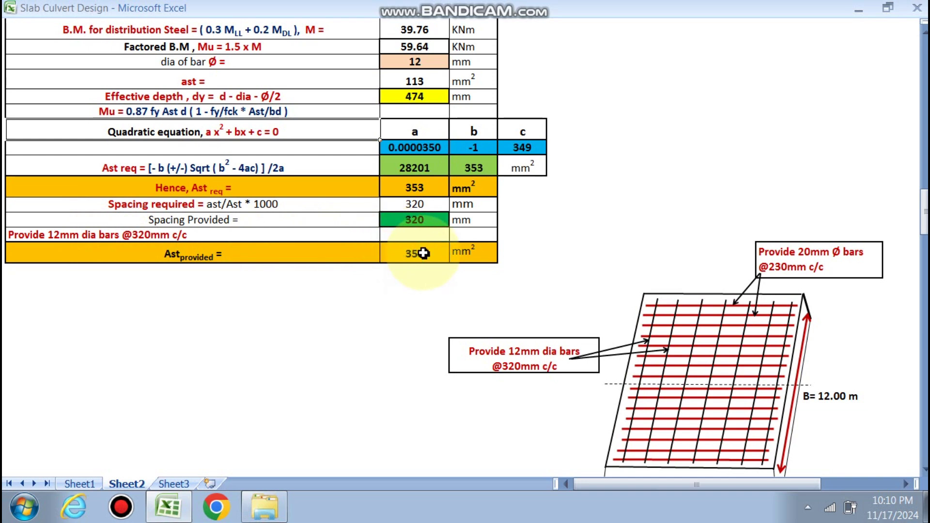
{"action": "scroll", "coordinate": [423, 253], "scroll_direction": "down", "scroll_amount": 3}
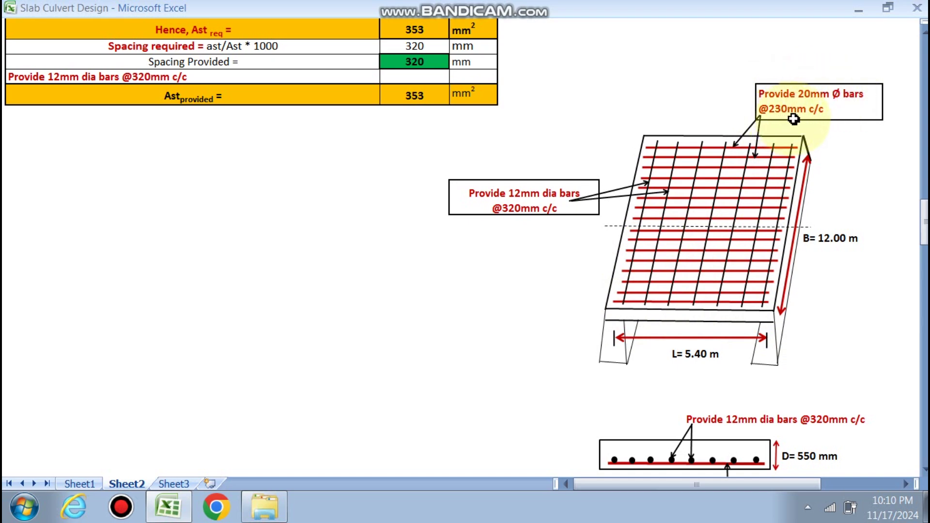
{"action": "left_click", "coordinate": [807, 507]}
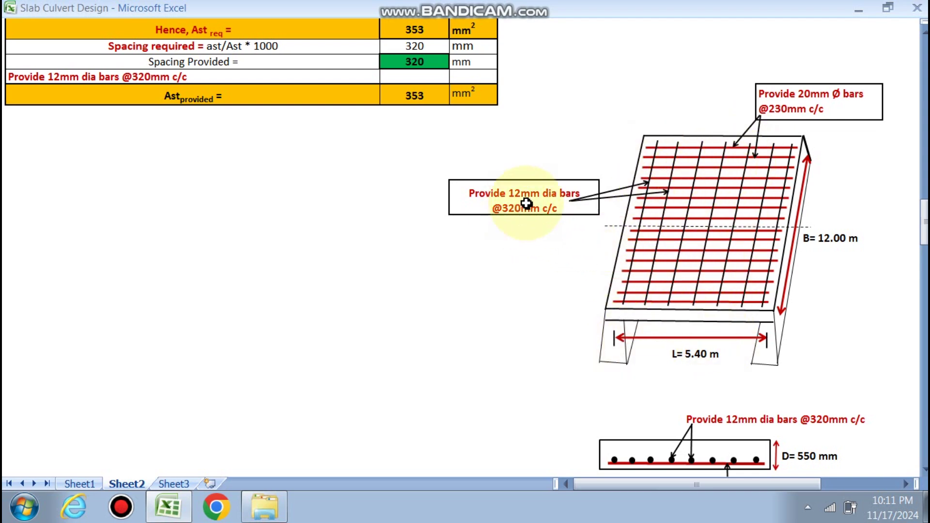
{"action": "scroll", "coordinate": [562, 233], "scroll_direction": "down", "scroll_amount": 3}
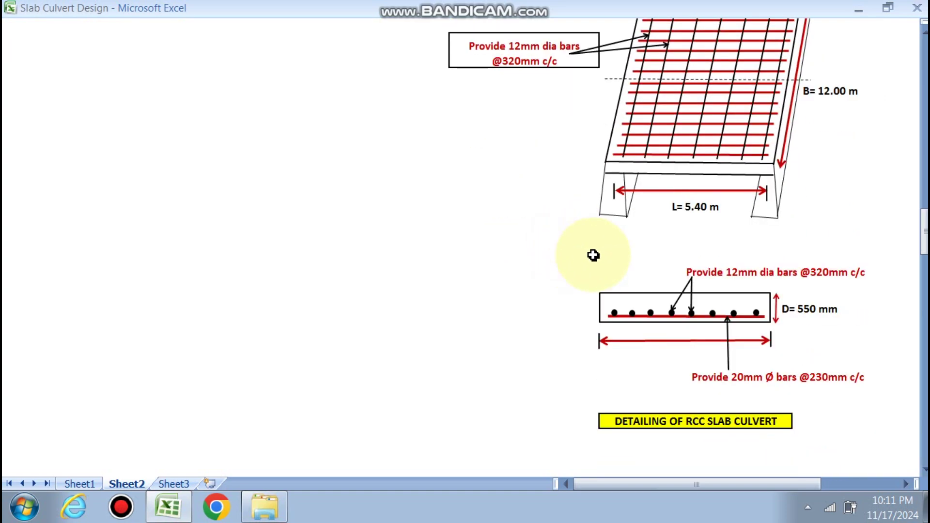
{"action": "scroll", "coordinate": [505, 333], "scroll_direction": "up", "scroll_amount": 10}
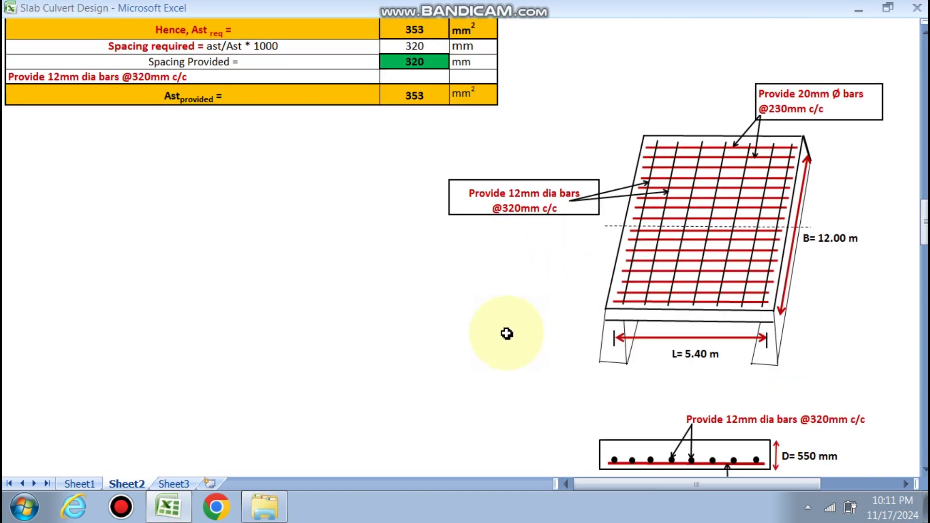
{"action": "scroll", "coordinate": [506, 334], "scroll_direction": "up", "scroll_amount": 10}
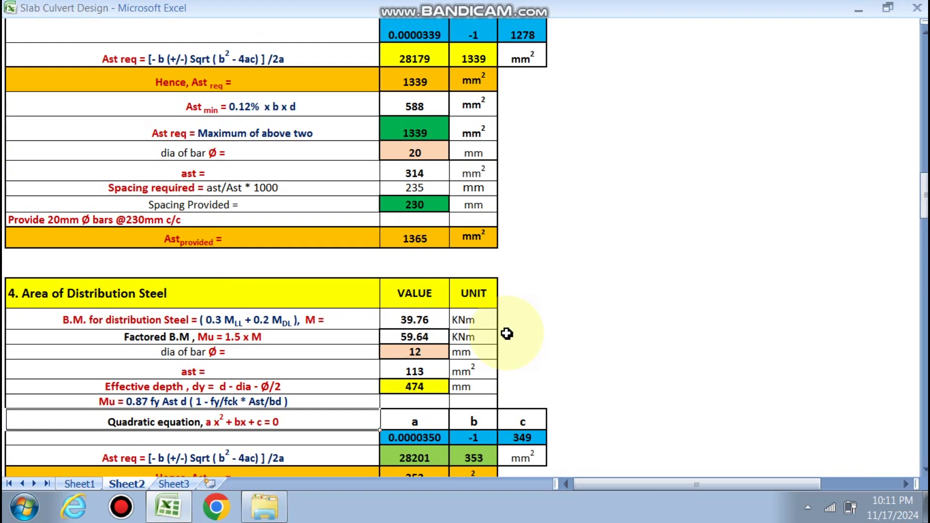
{"action": "scroll", "coordinate": [507, 333], "scroll_direction": "up", "scroll_amount": 10}
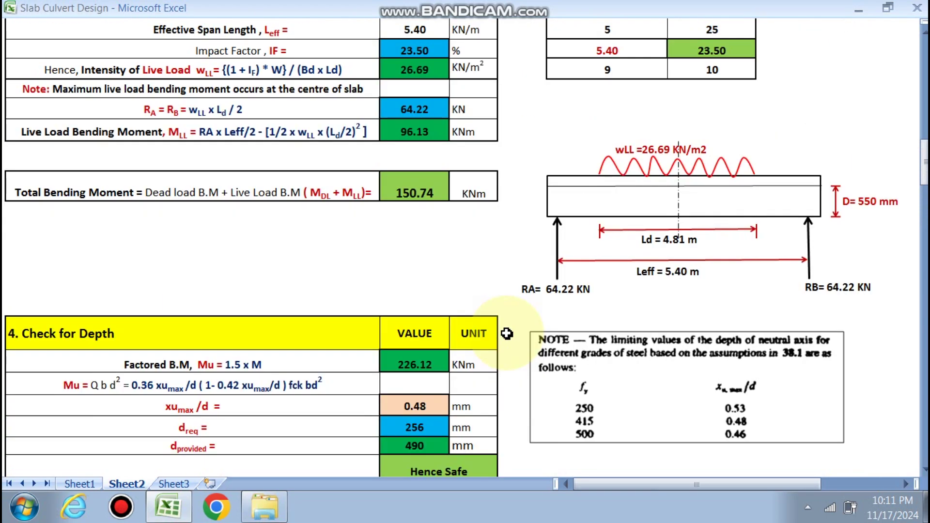
{"action": "scroll", "coordinate": [507, 333], "scroll_direction": "up", "scroll_amount": 10}
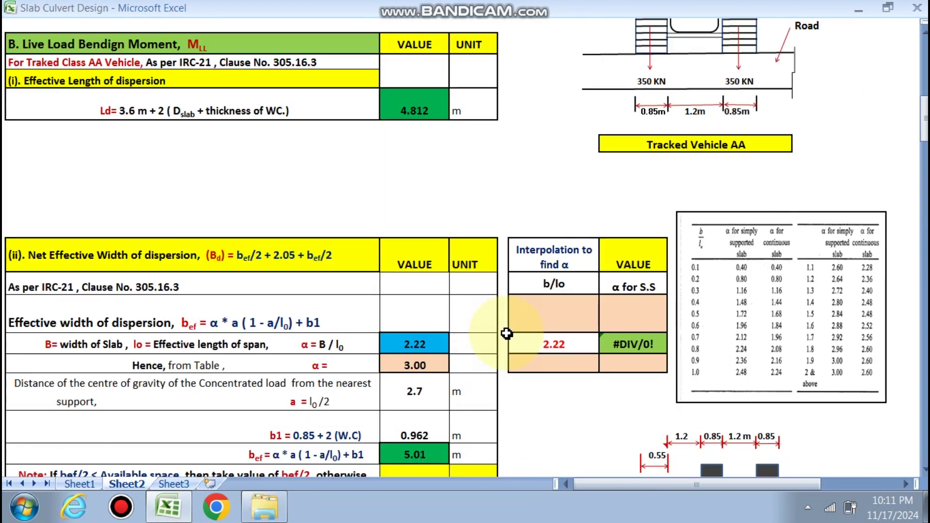
{"action": "scroll", "coordinate": [507, 334], "scroll_direction": "up", "scroll_amount": 10}
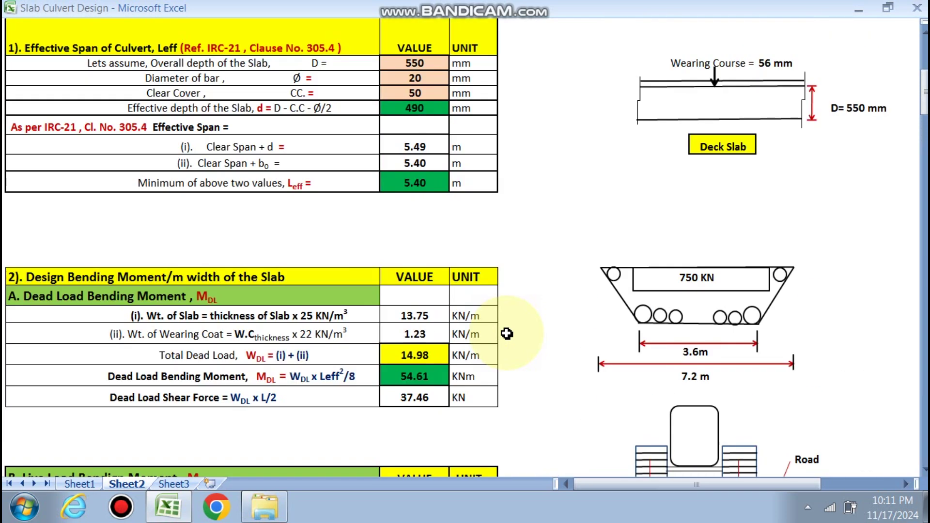